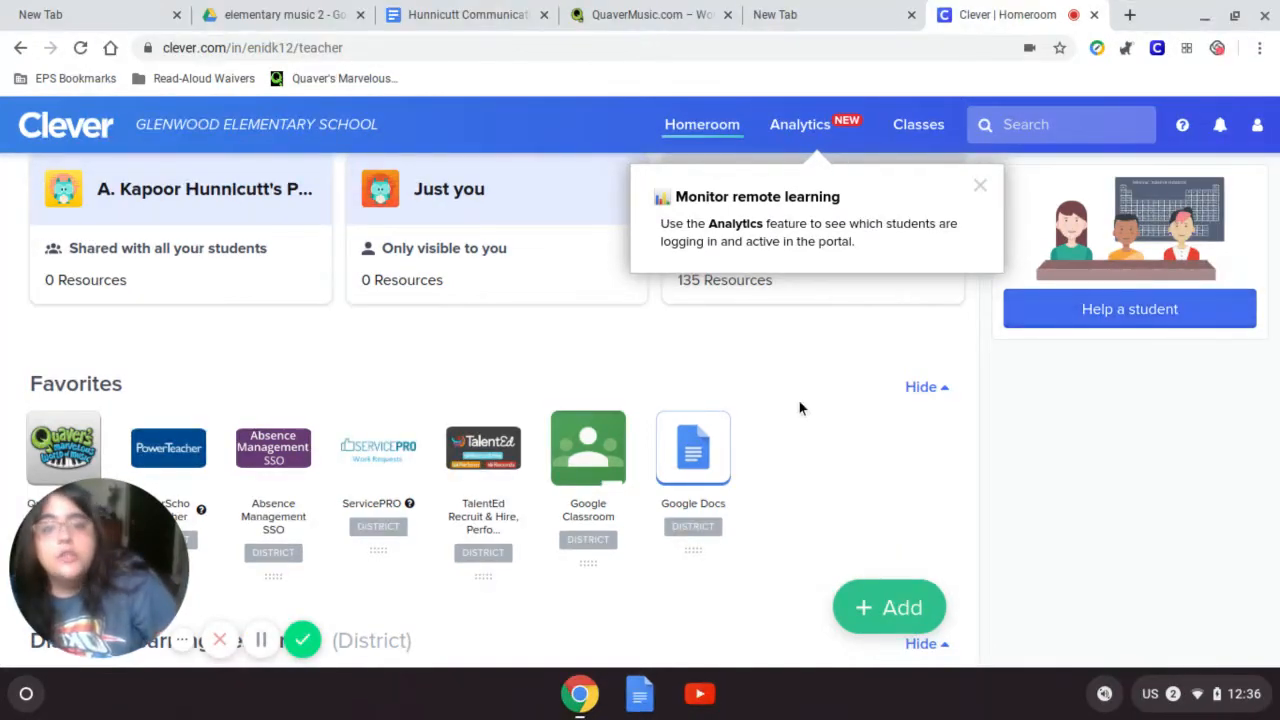
- Launch the QuaverMusic.com tile from Clever's Favorites in a new browser tab
scroll(836, 355, down, 2)
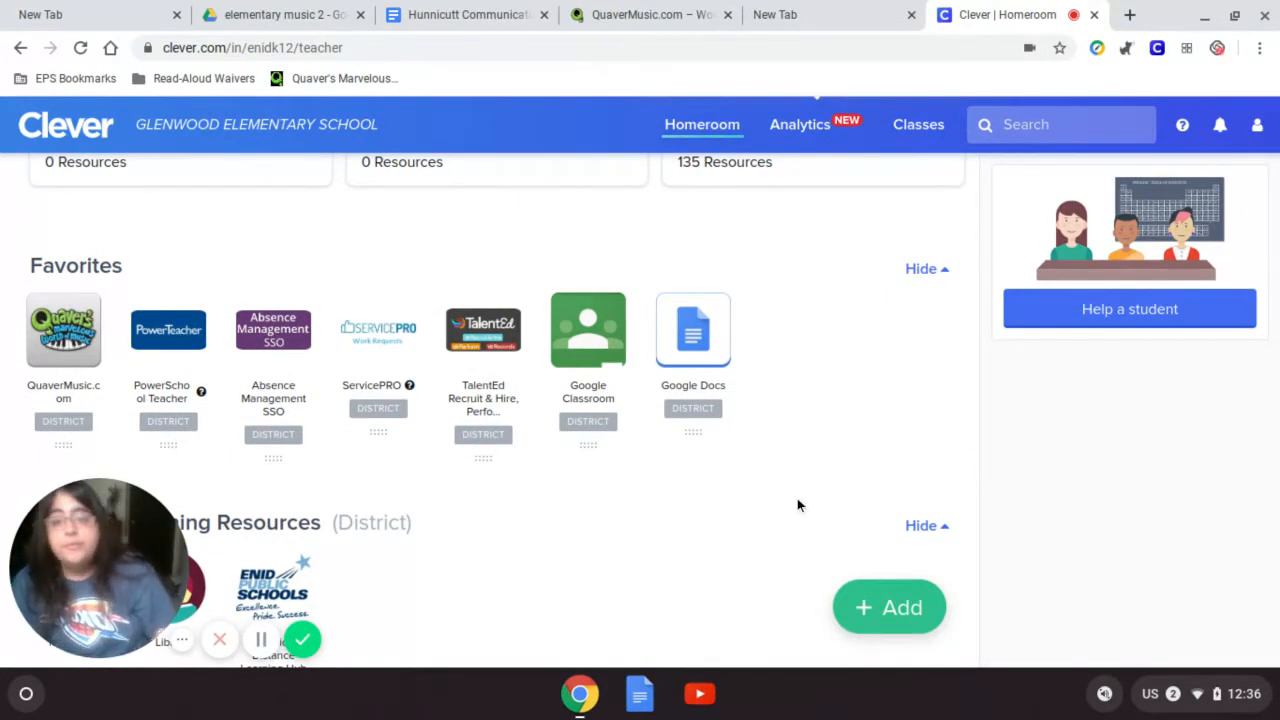
scroll(797, 434, down, 5)
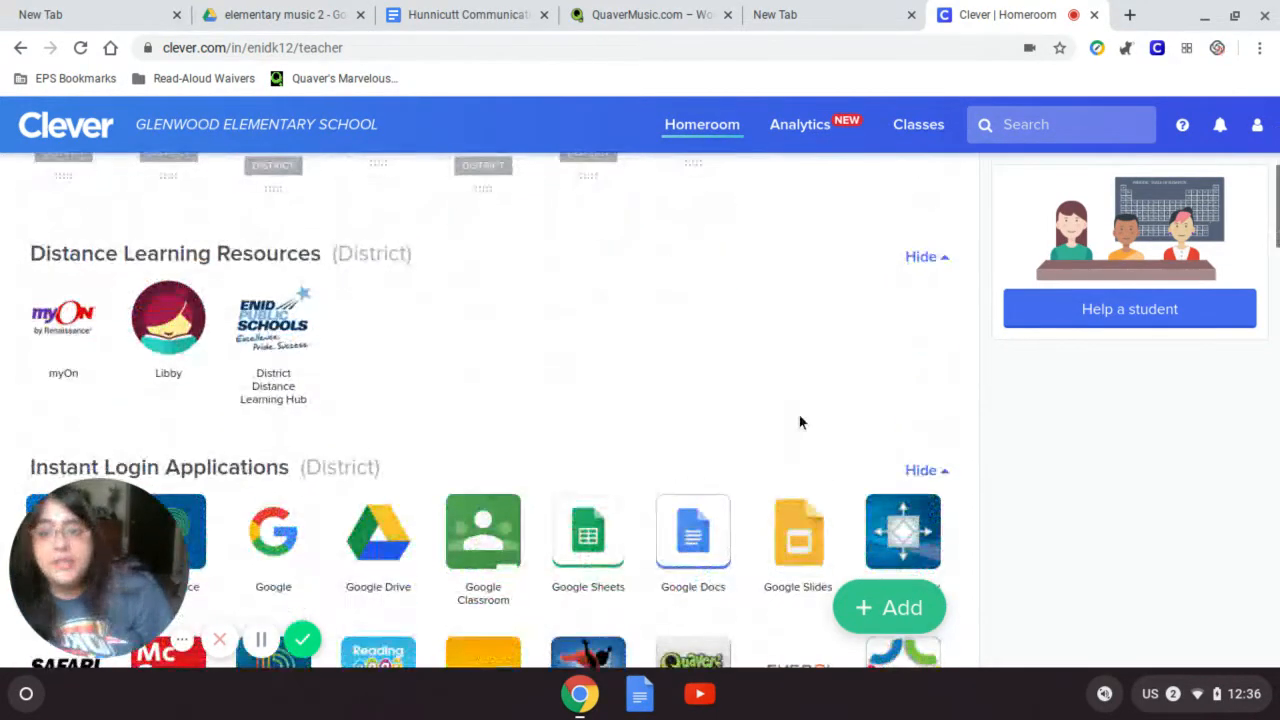
scroll(800, 422, down, 3)
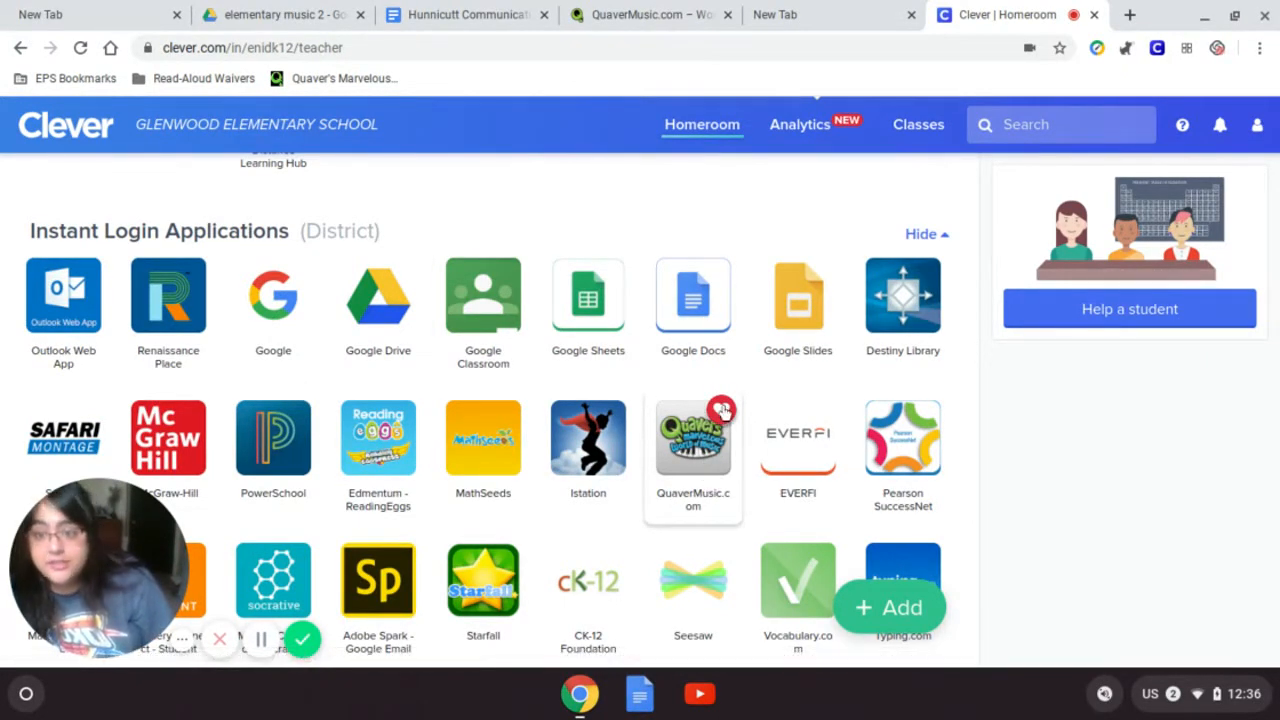
scroll(703, 500, up, 3)
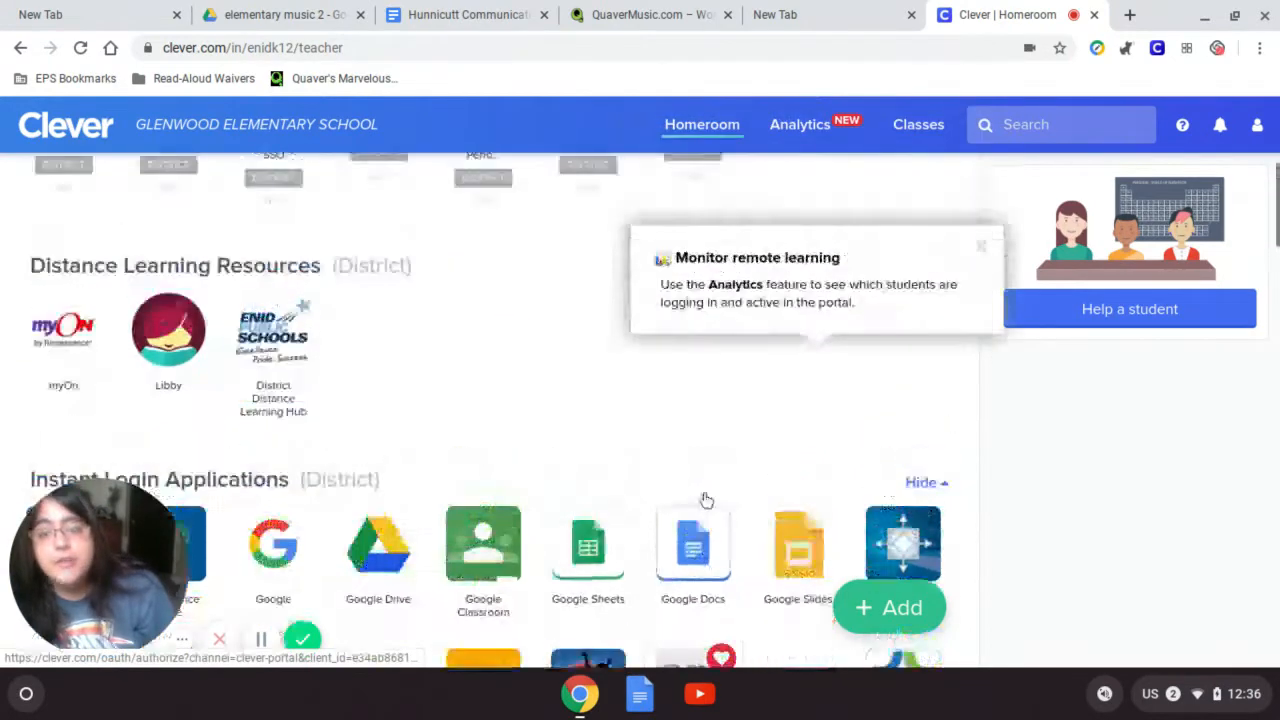
scroll(715, 490, up, 2)
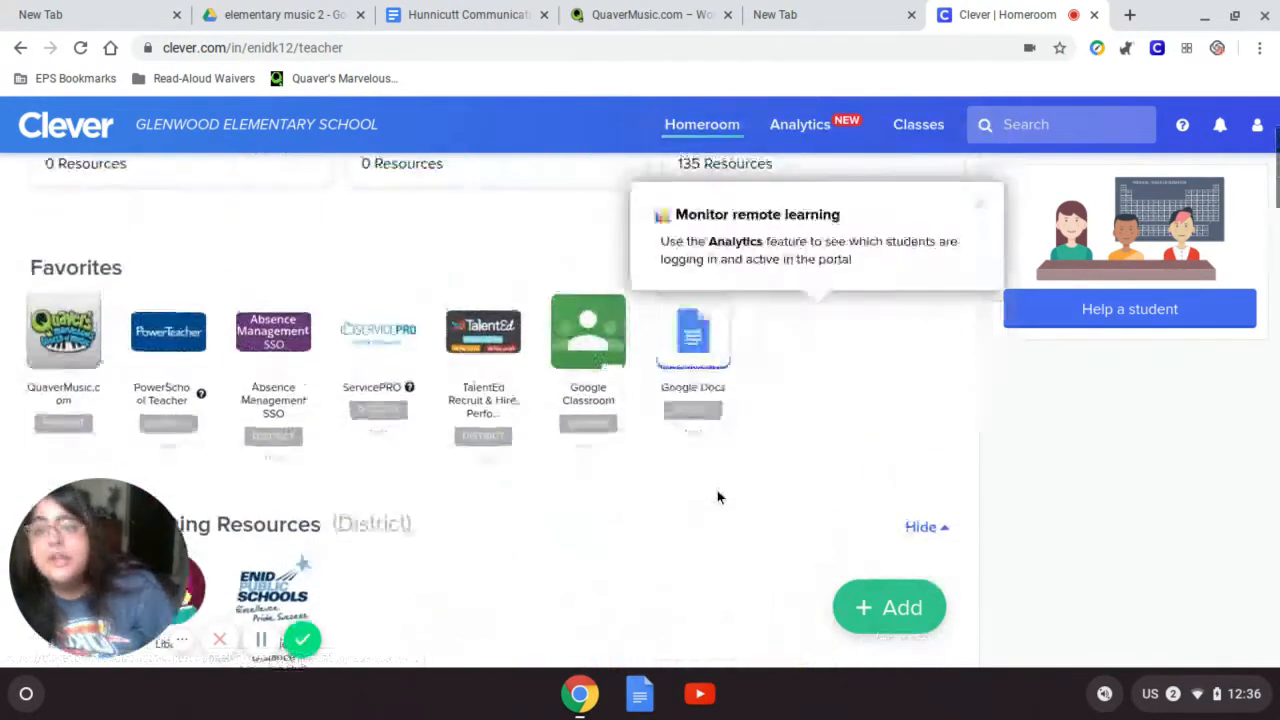
click(53, 365)
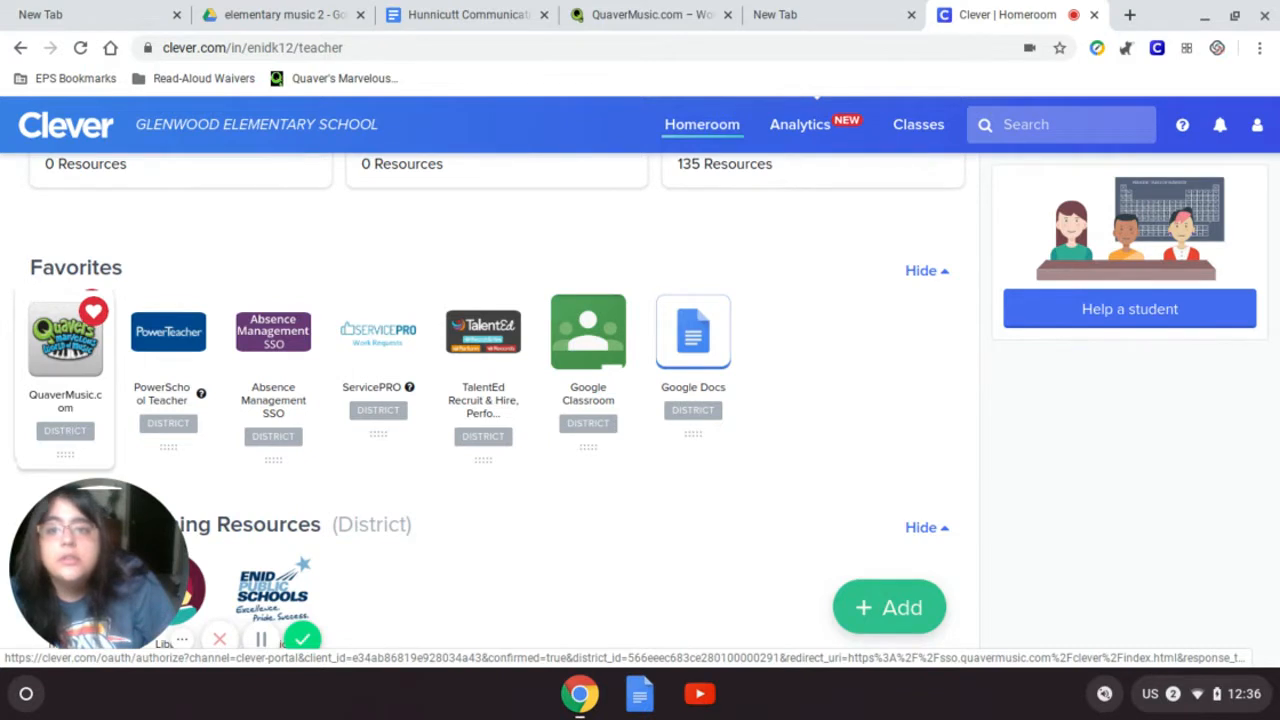
drag(50, 350, 69, 362)
click(63, 341)
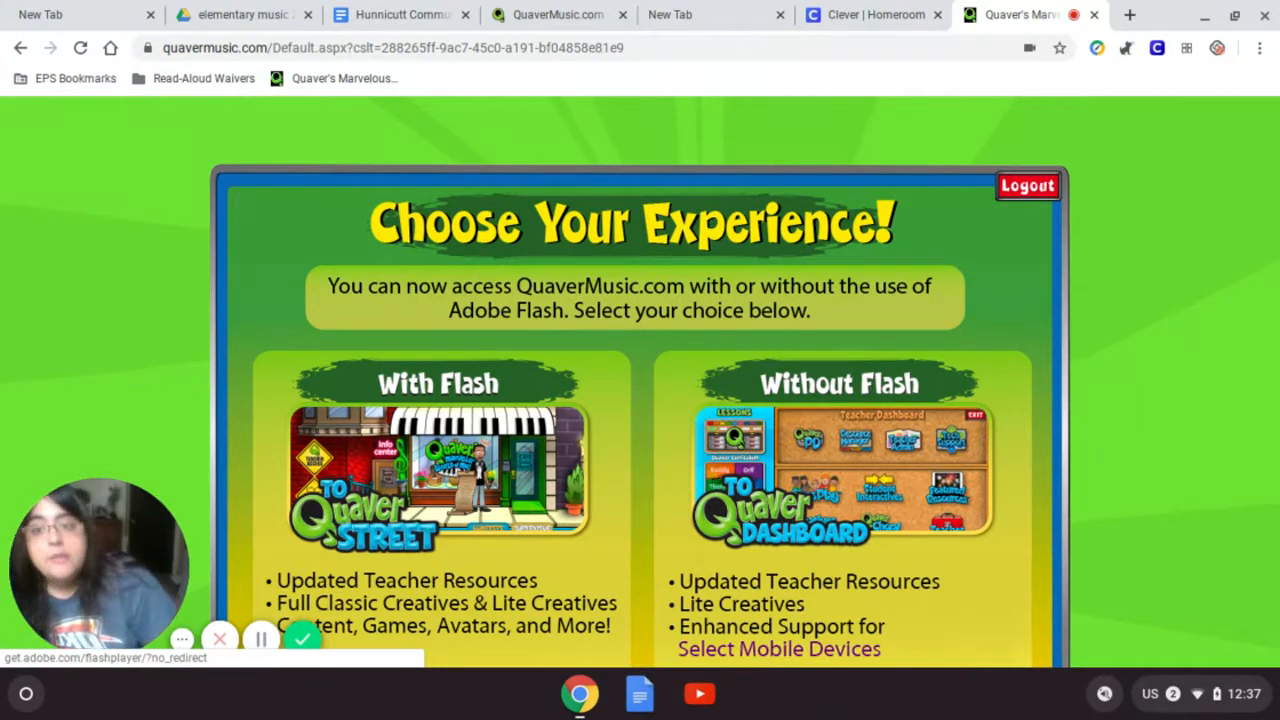
- Pick the With Flash (To Quaver Street) experience and allow Chrome to run Flash
click(463, 411)
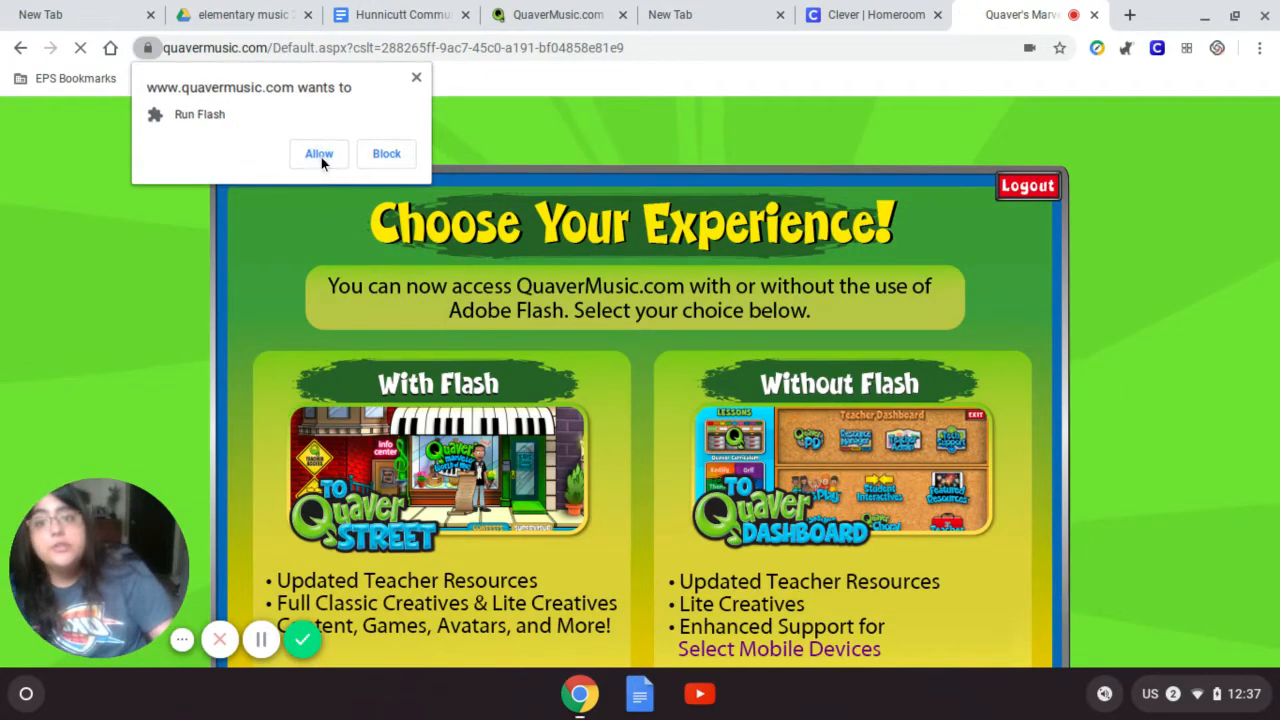
click(320, 155)
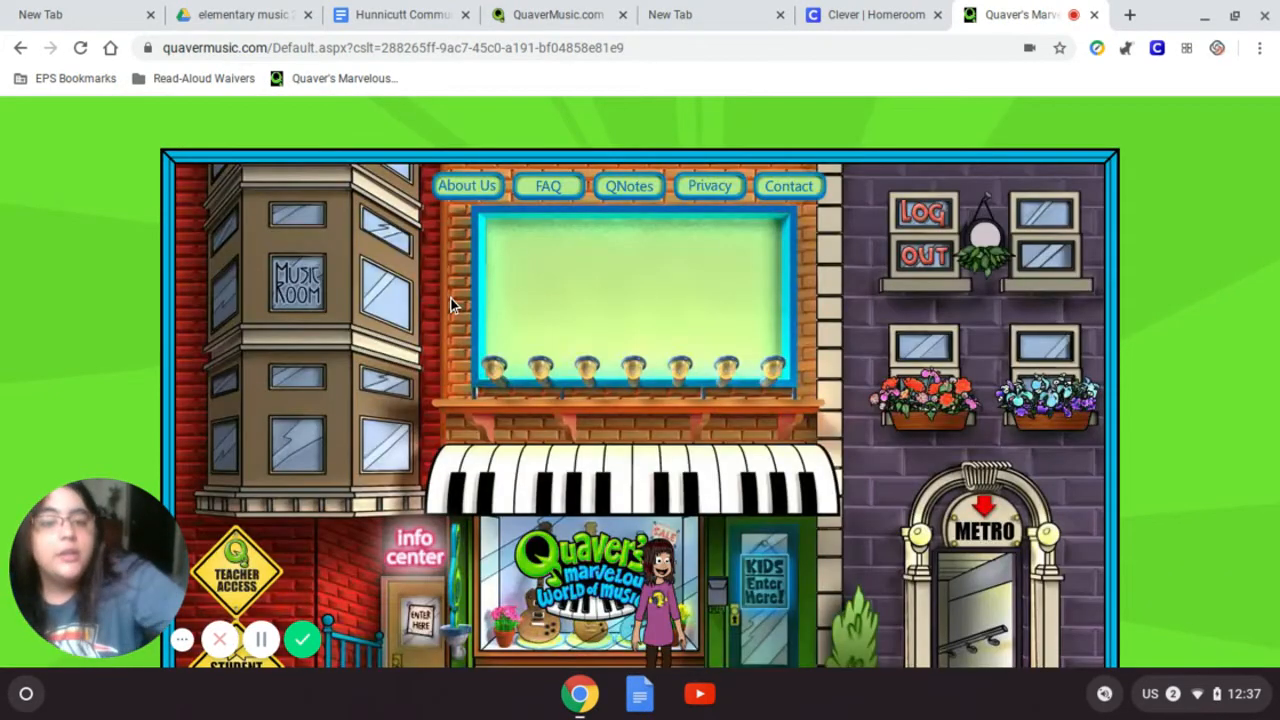
- Lower the system volume two notches and bring up Quaver Street's Apps map
key(XF86AudioLowerVolume)
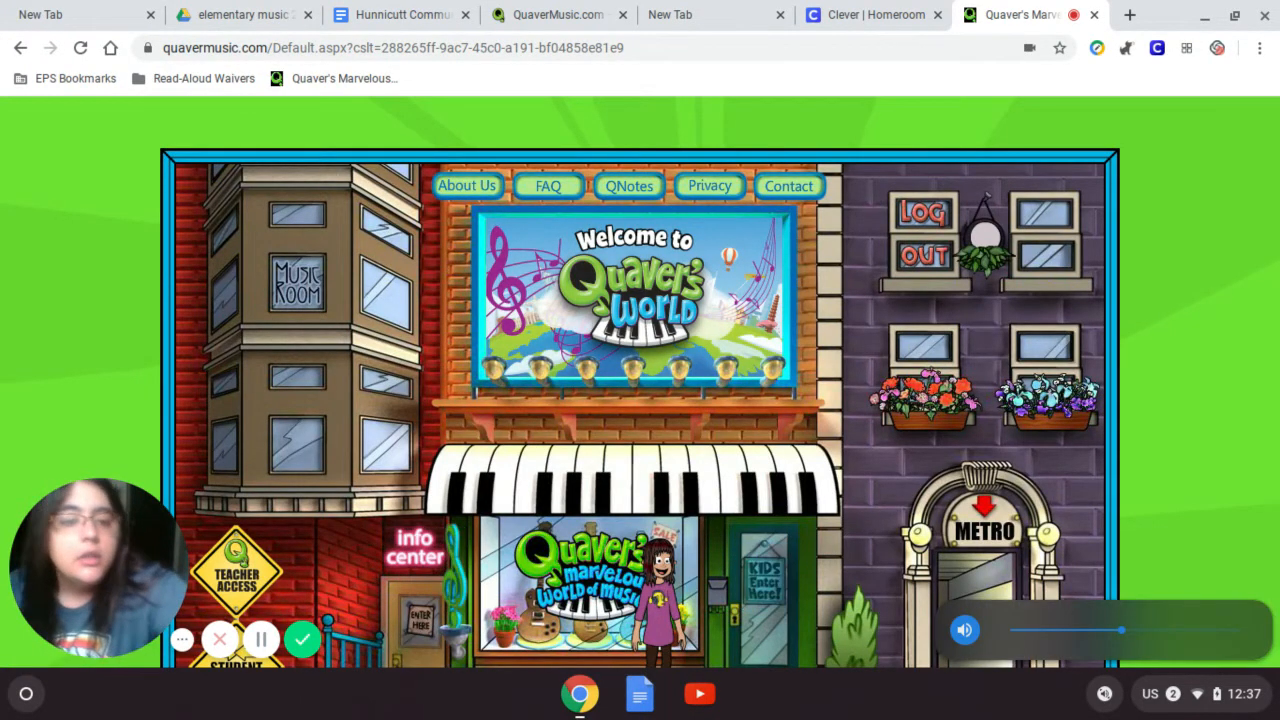
key(XF86AudioLowerVolume)
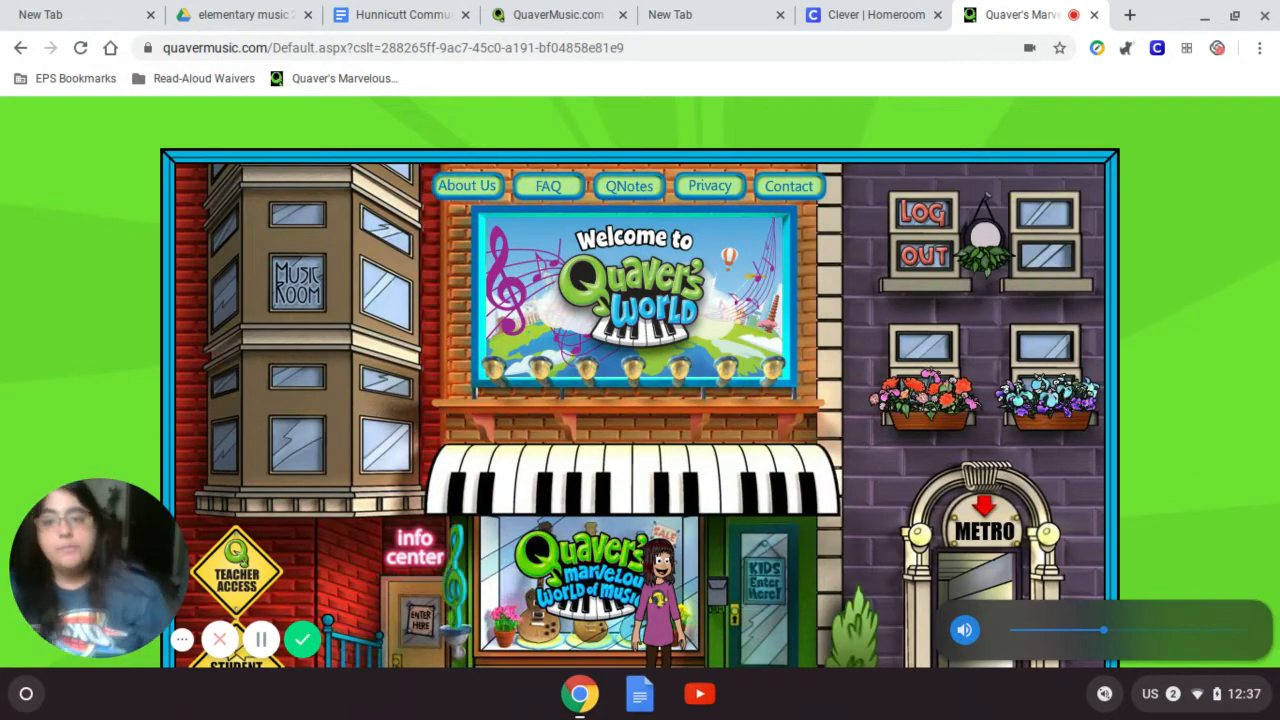
scroll(96, 385, down, 2)
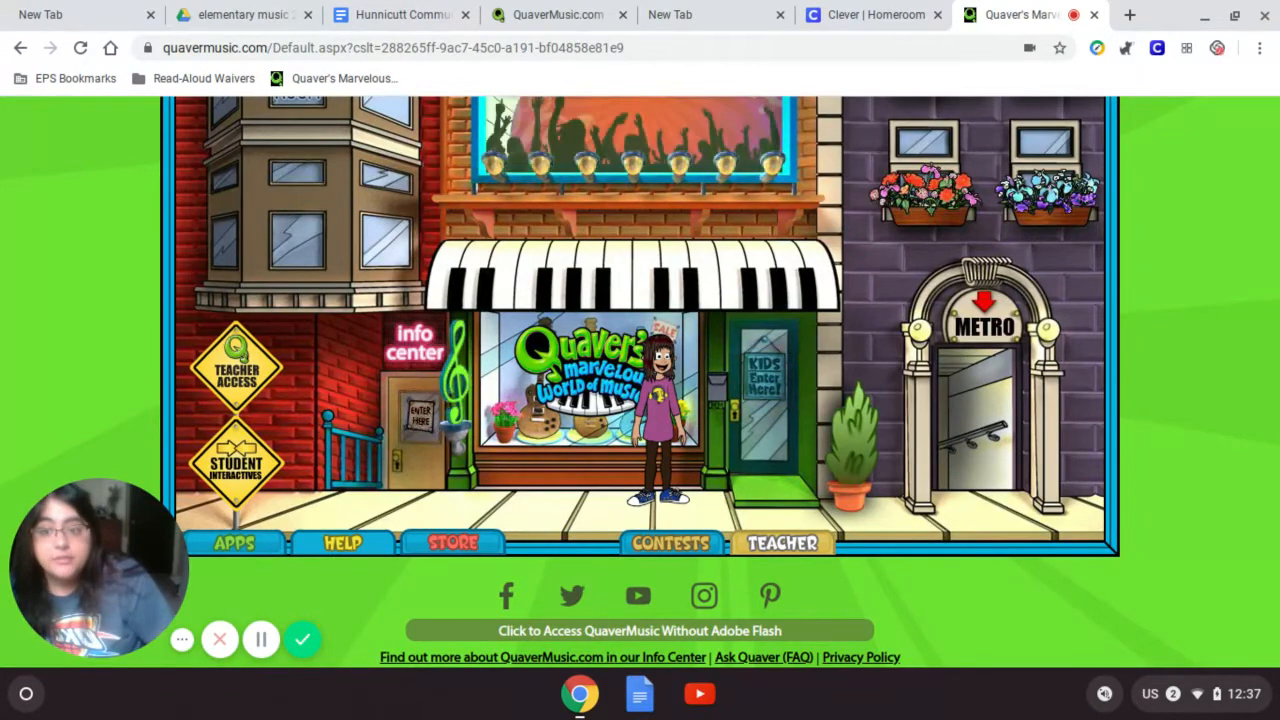
click(259, 551)
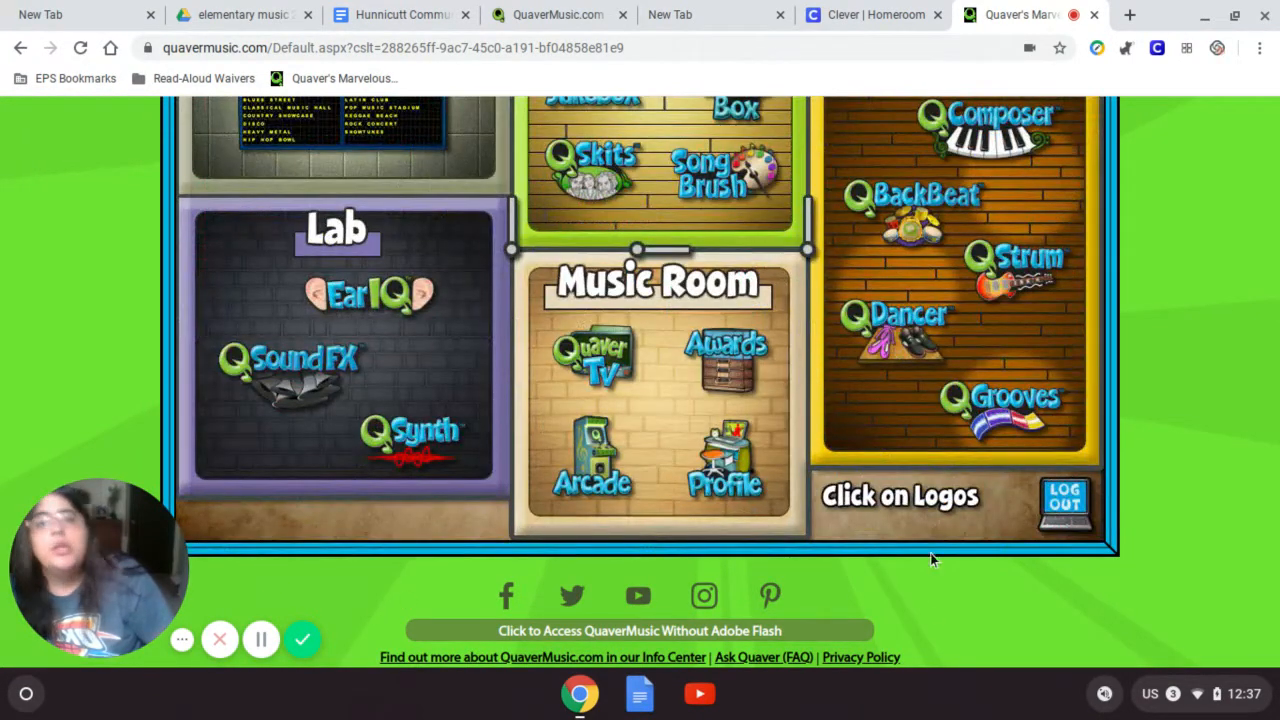
scroll(1184, 410, up, 3)
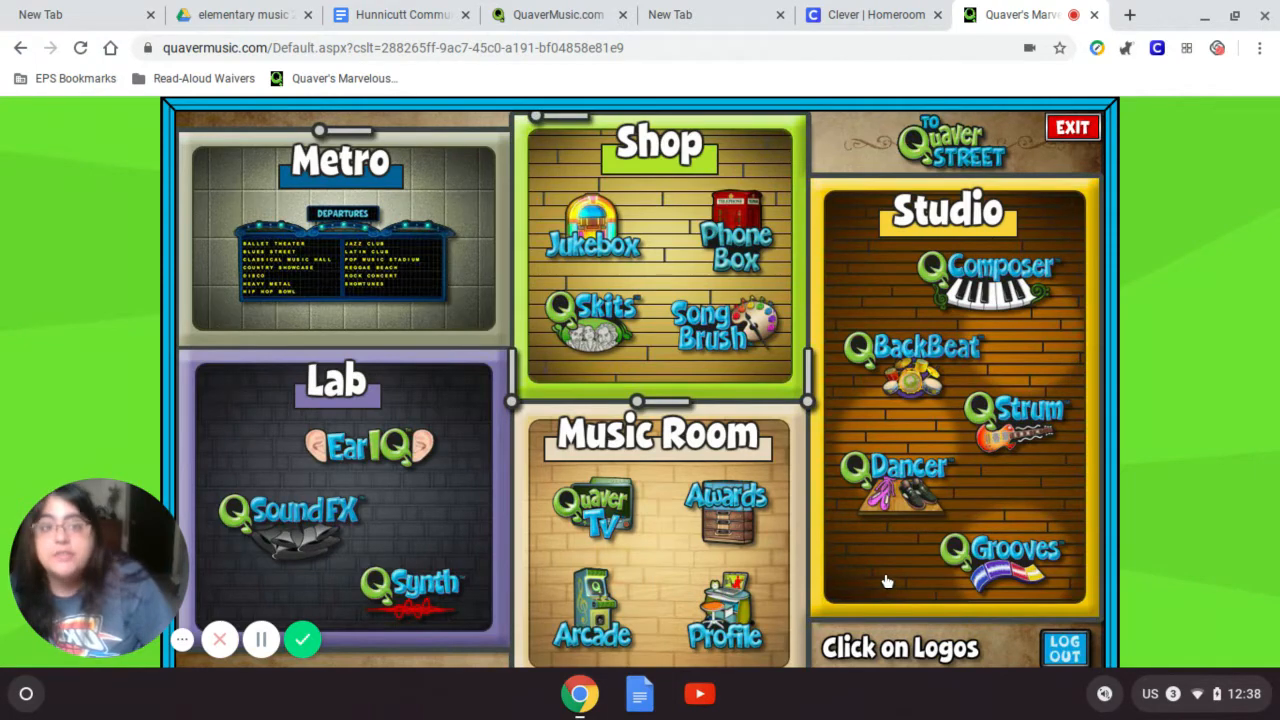
mouse_move(972, 290)
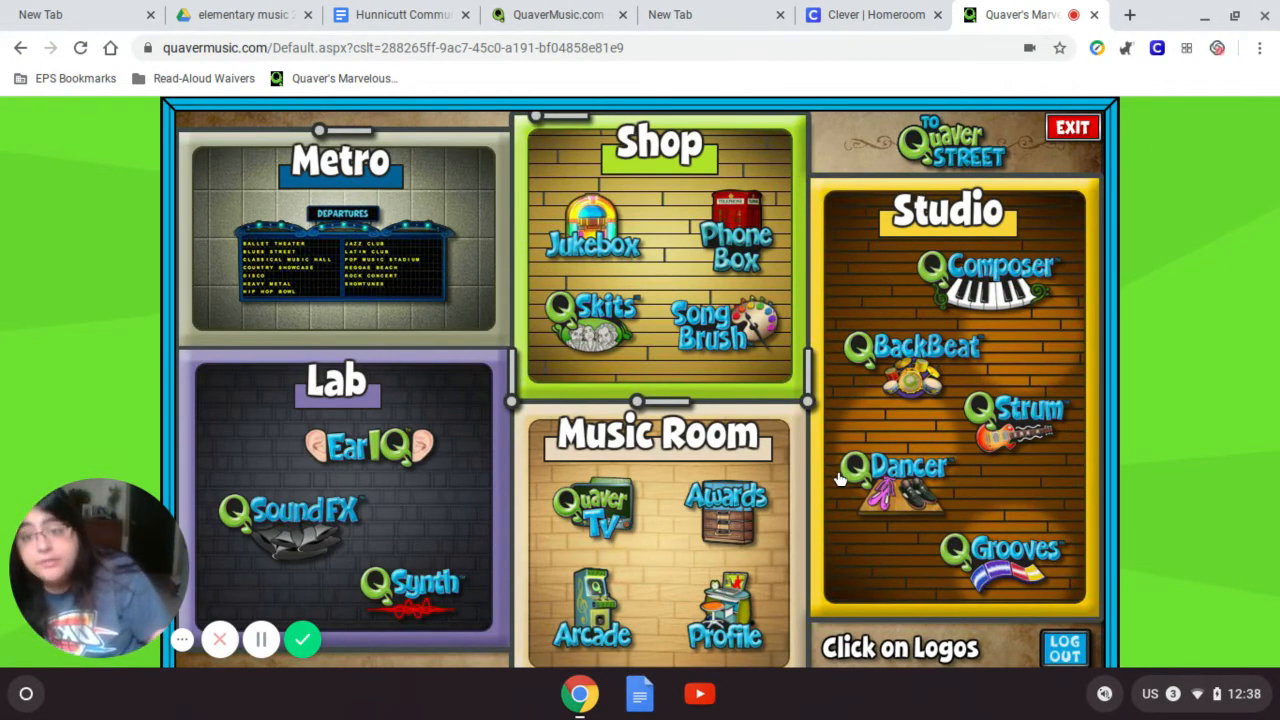
mouse_move(985, 486)
mouse_move(1015, 449)
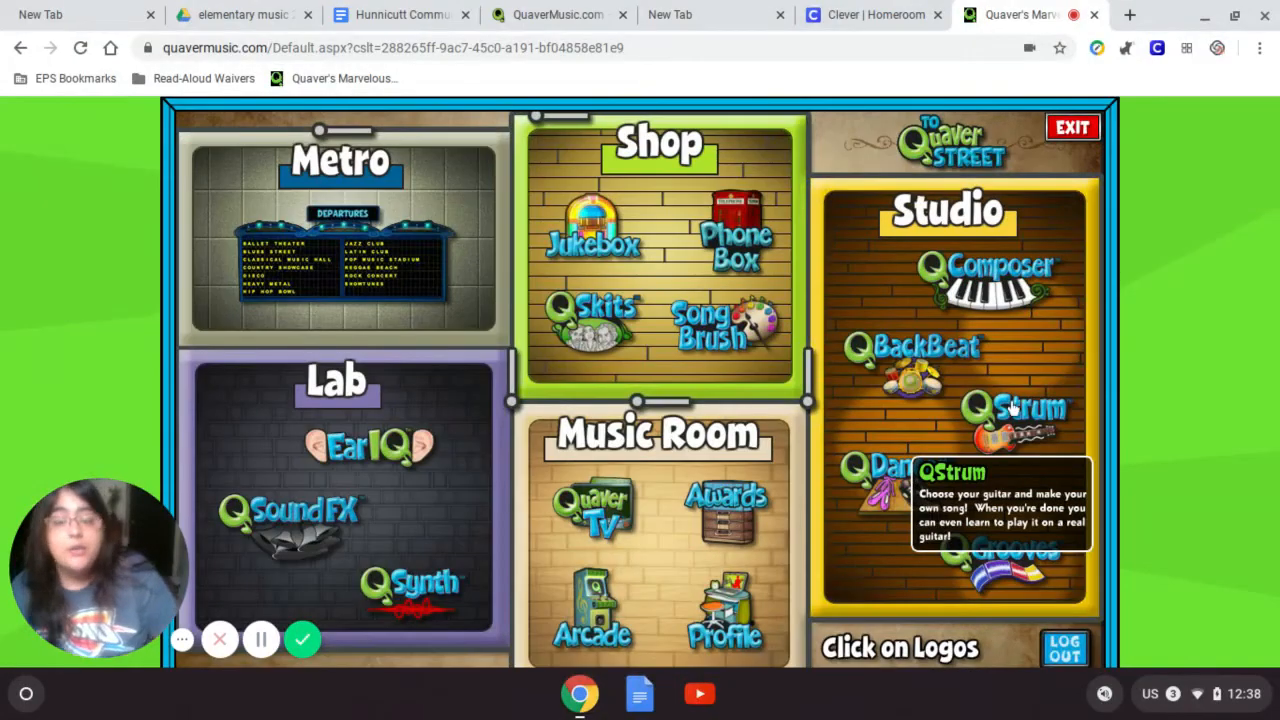
mouse_move(930, 380)
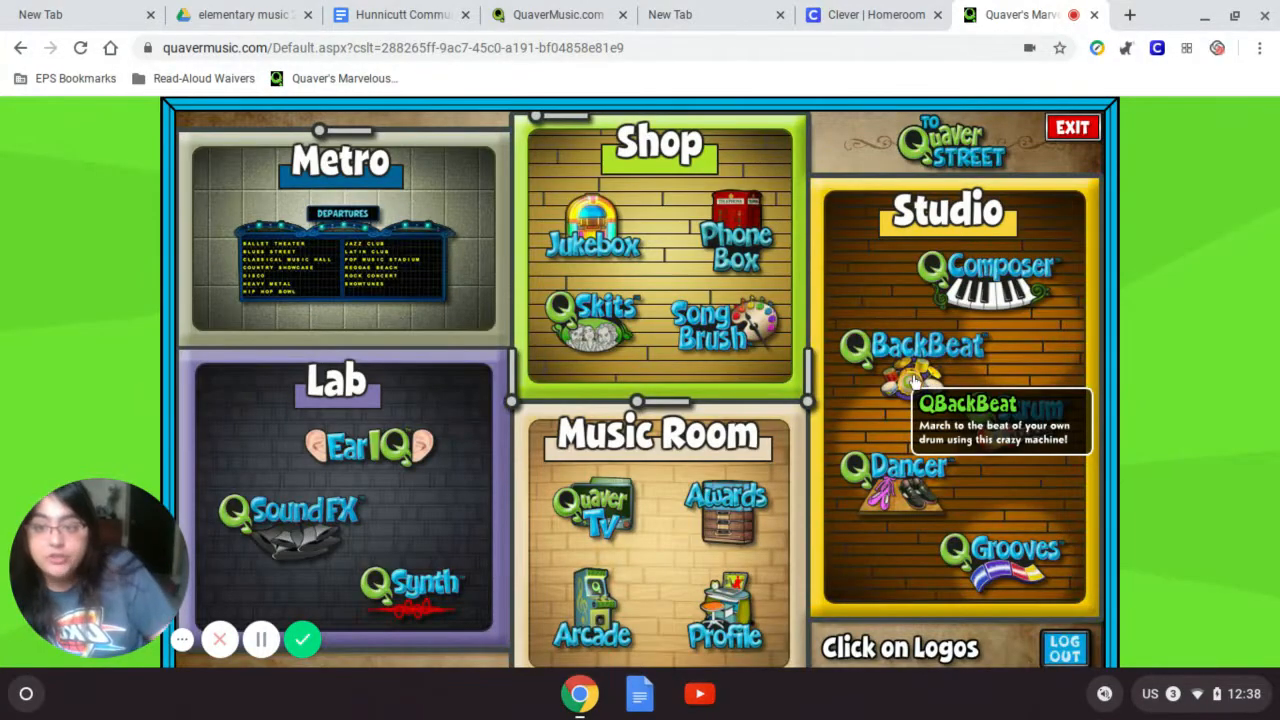
mouse_move(1064, 286)
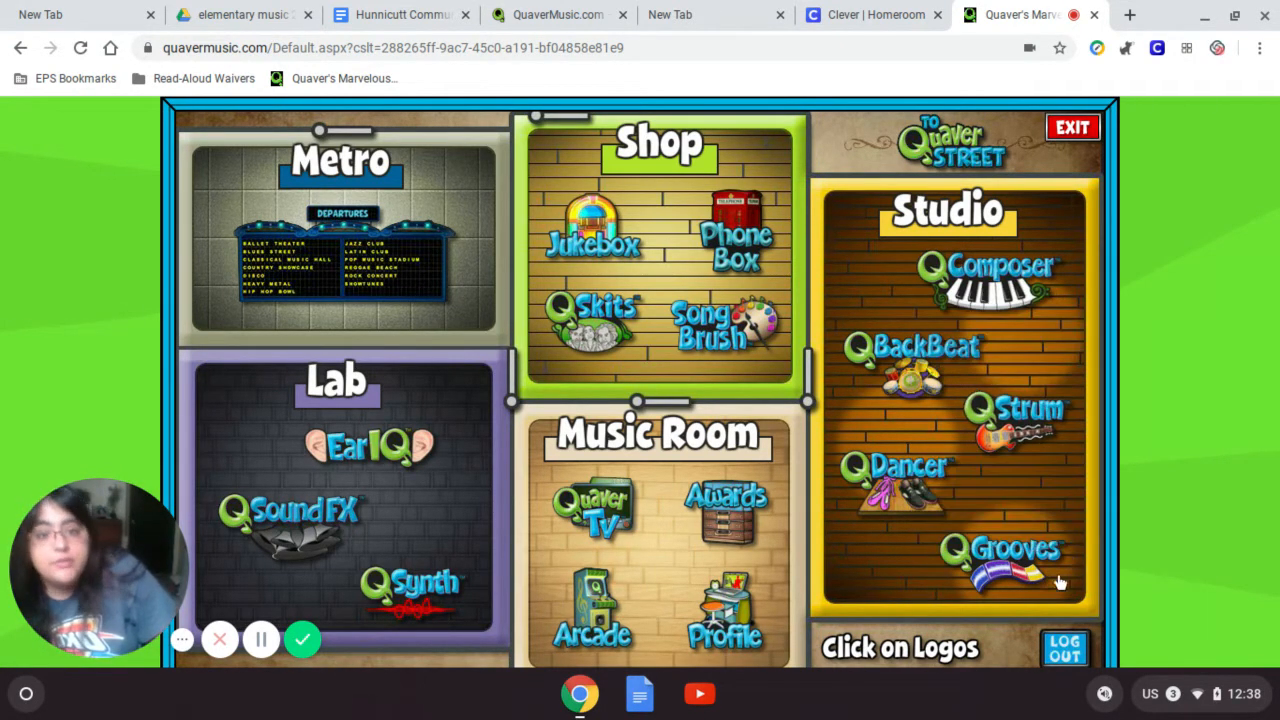
- Open QGrooves on a new empty 'My New Song' project
click(995, 555)
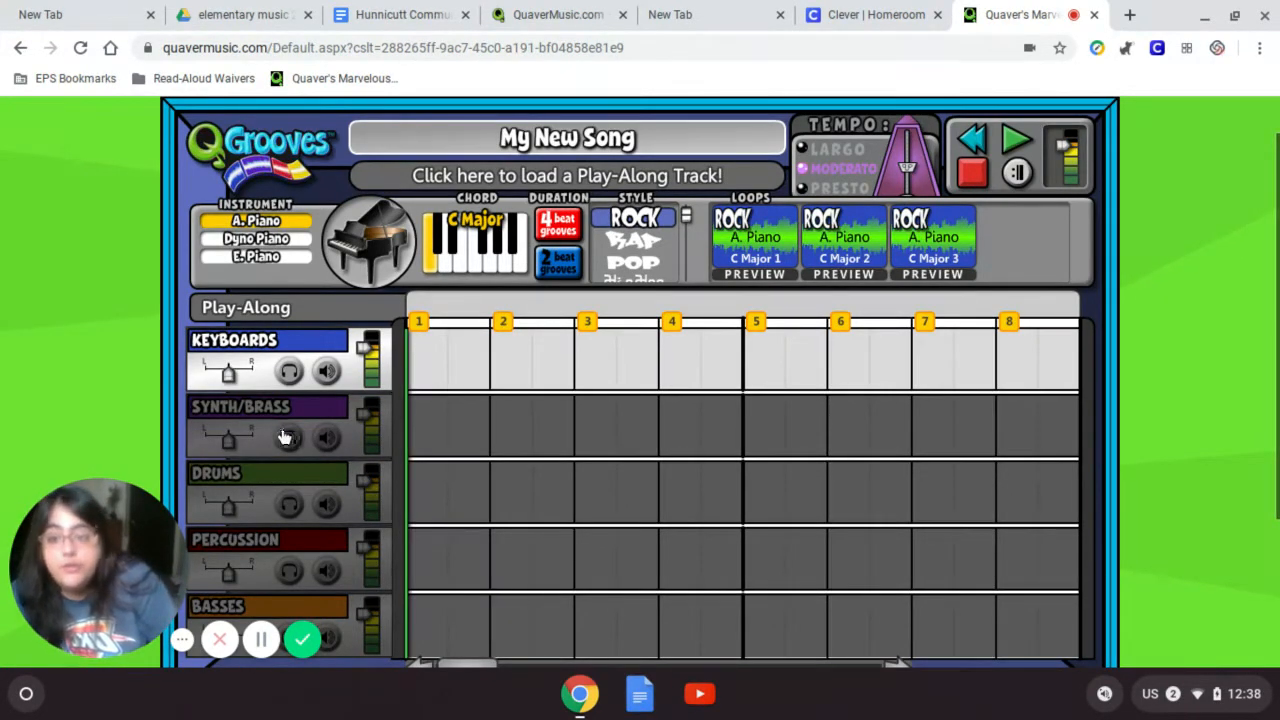
scroll(293, 415, down, 1)
scroll(293, 415, down, 1)
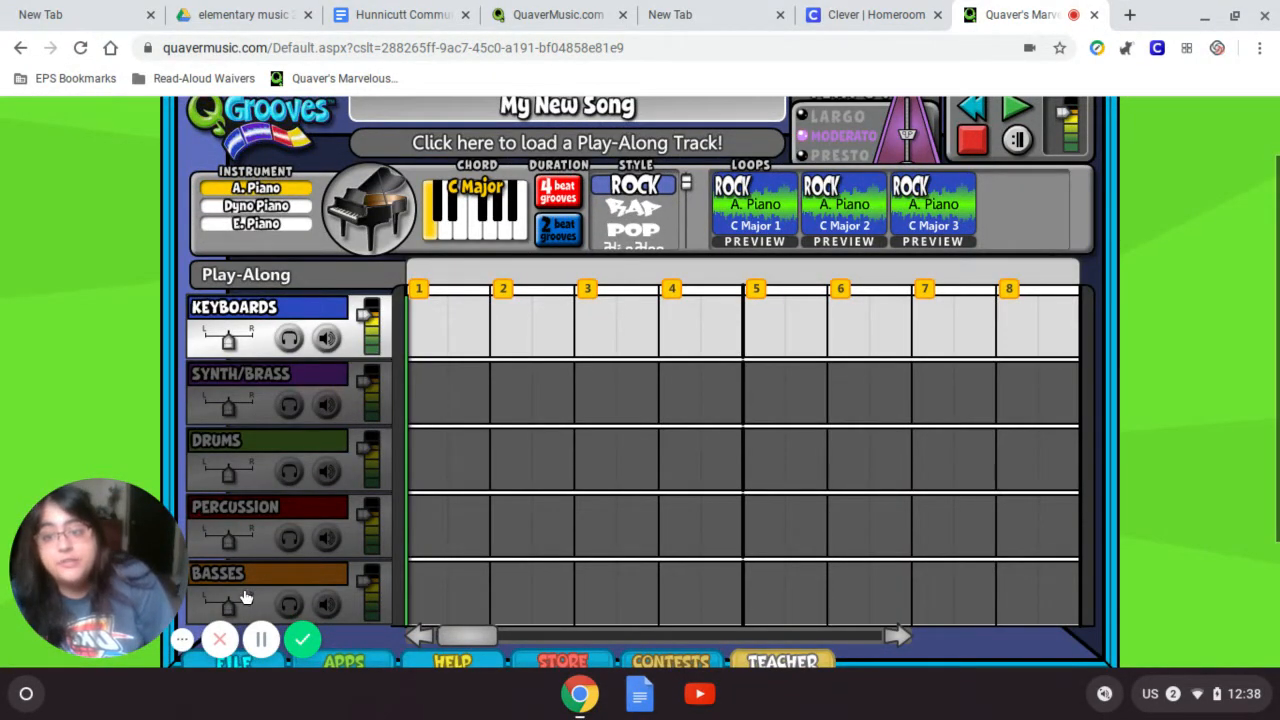
- Activate the Synth/Brass, Drums, Percussion and Basses tracks, ending back on Keyboards
click(310, 380)
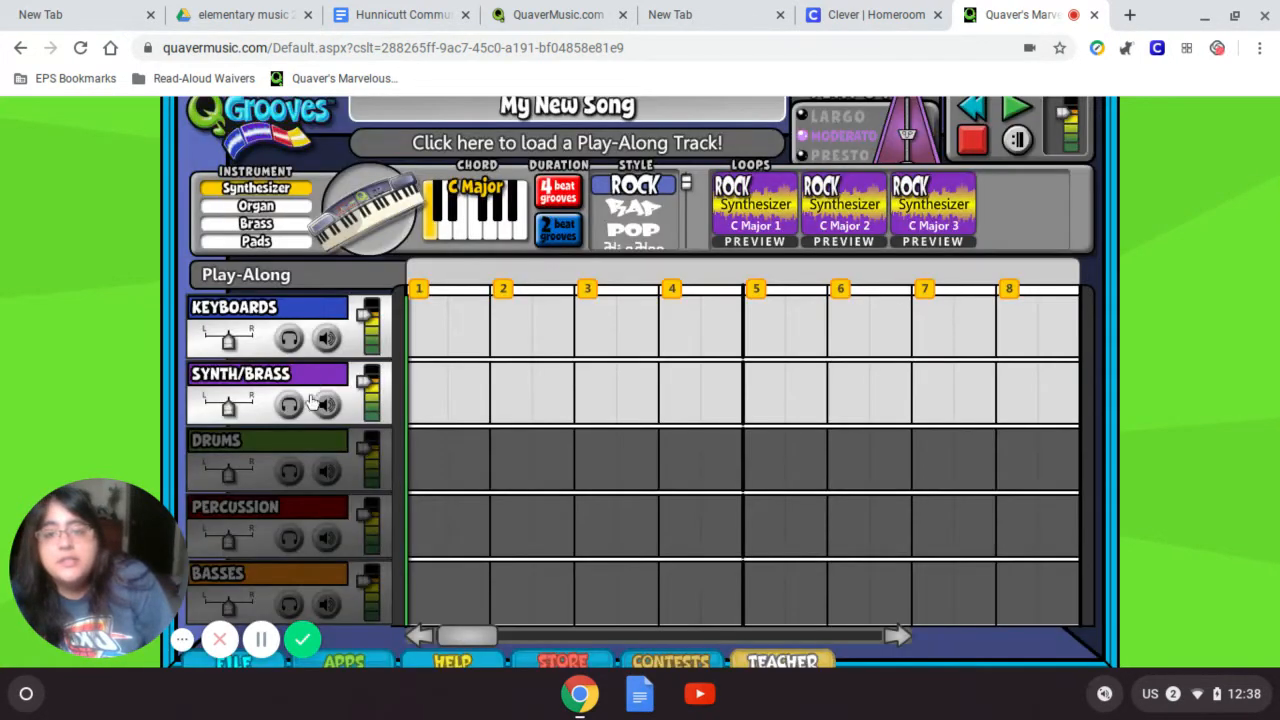
click(281, 445)
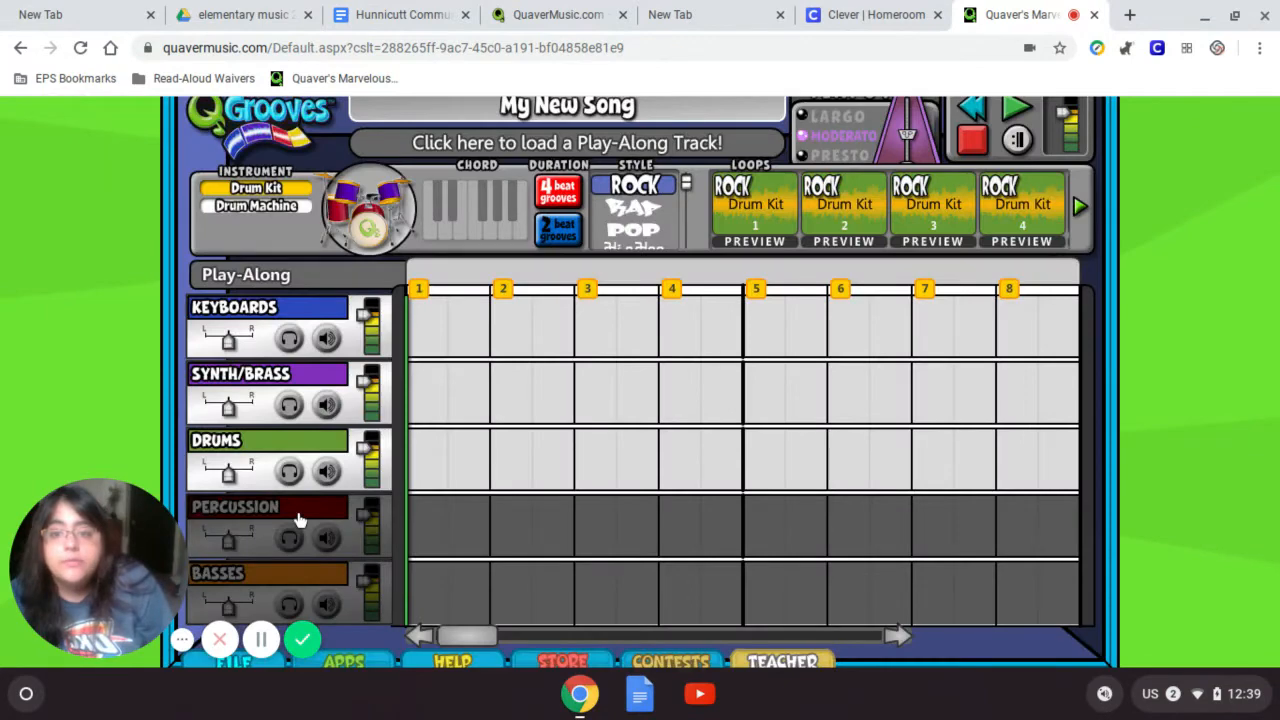
click(298, 518)
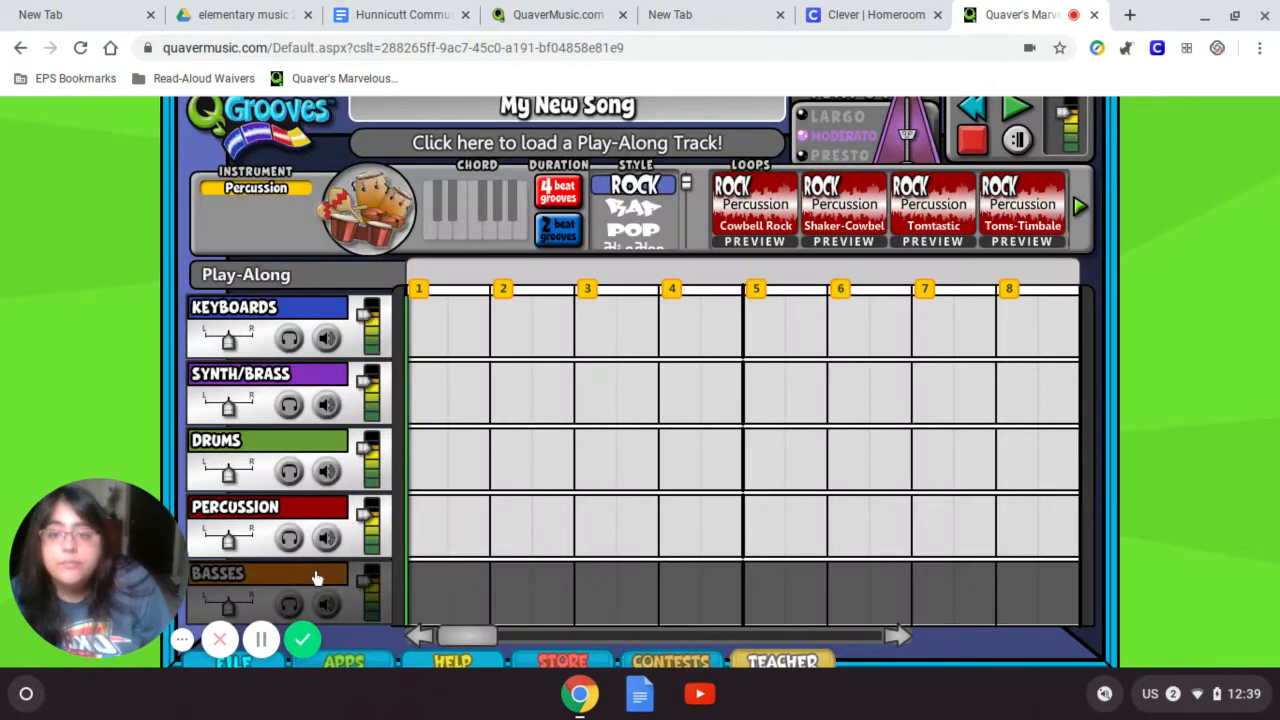
click(315, 578)
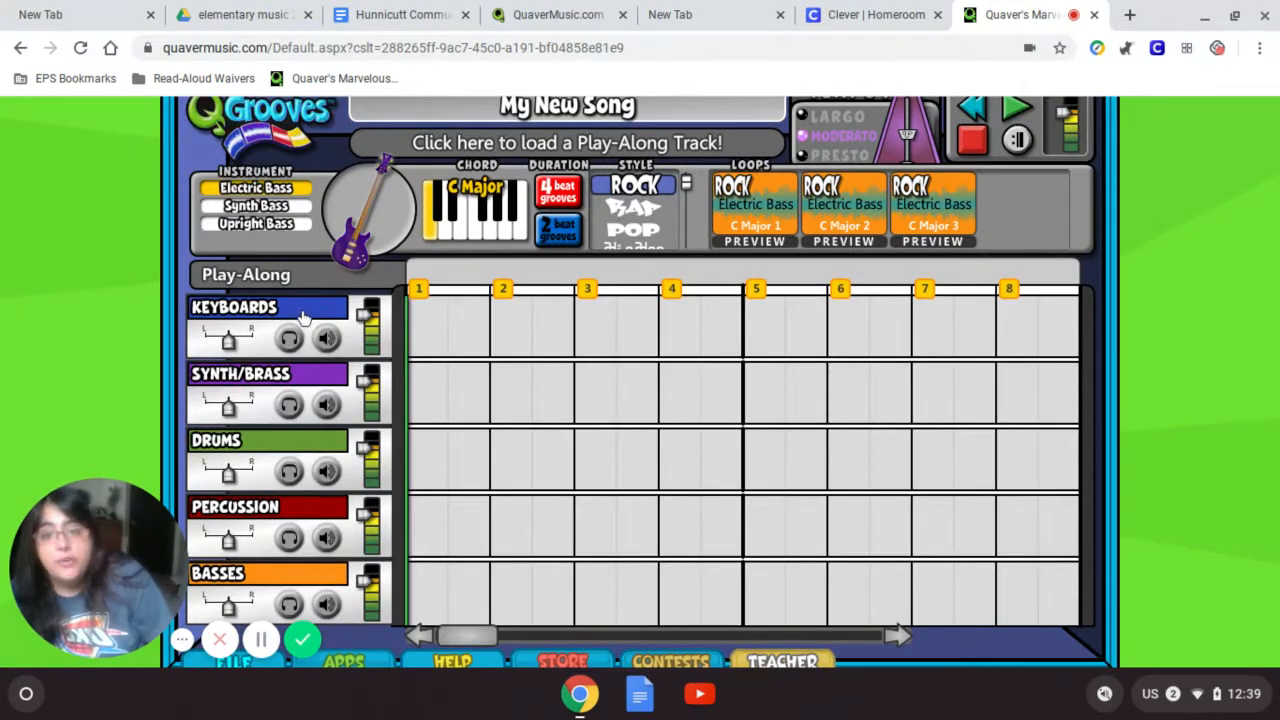
click(306, 317)
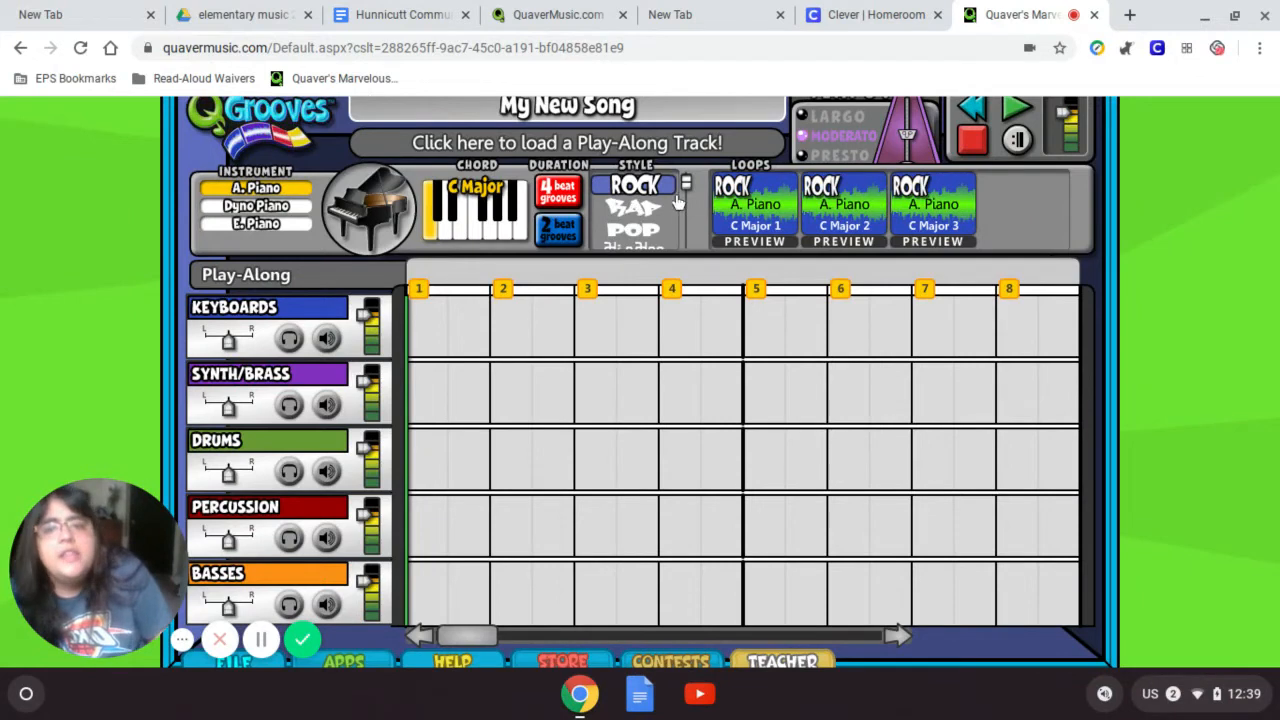
- Change the A. Piano loop style from Rock to FUNK and raise the volume slightly
drag(689, 188, 701, 258)
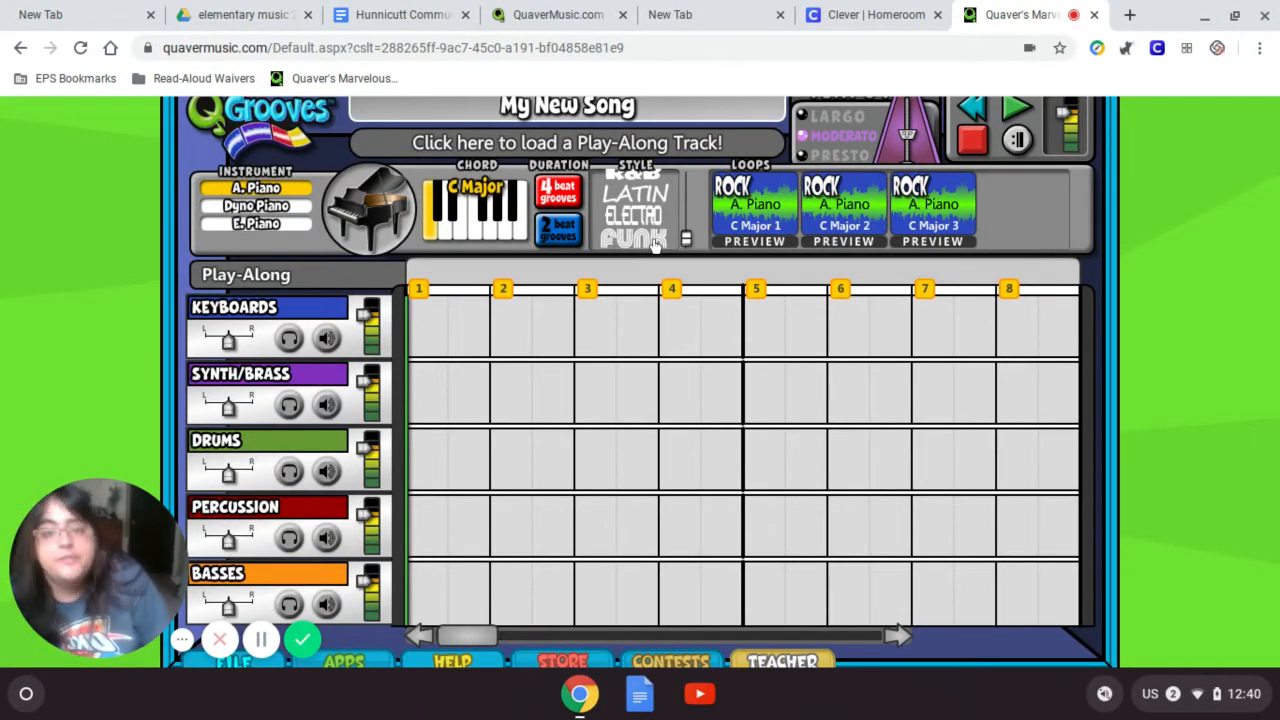
click(655, 244)
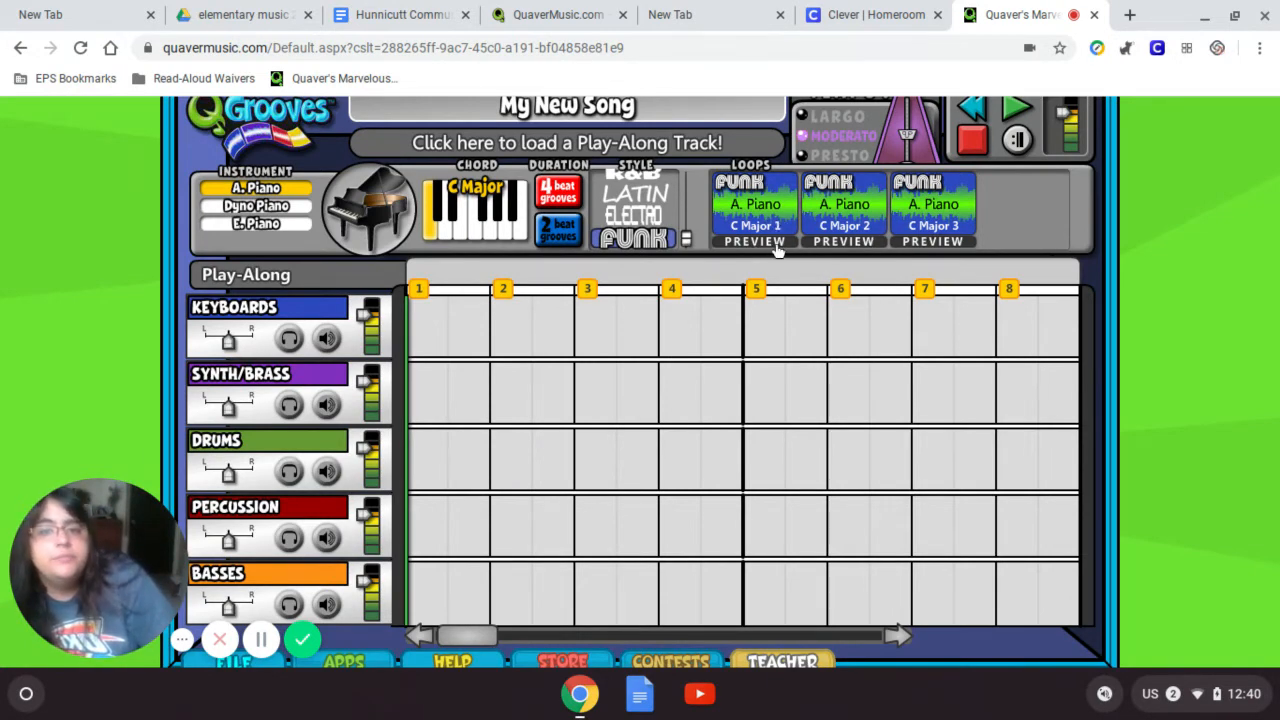
key(XF86AudioRaiseVolume)
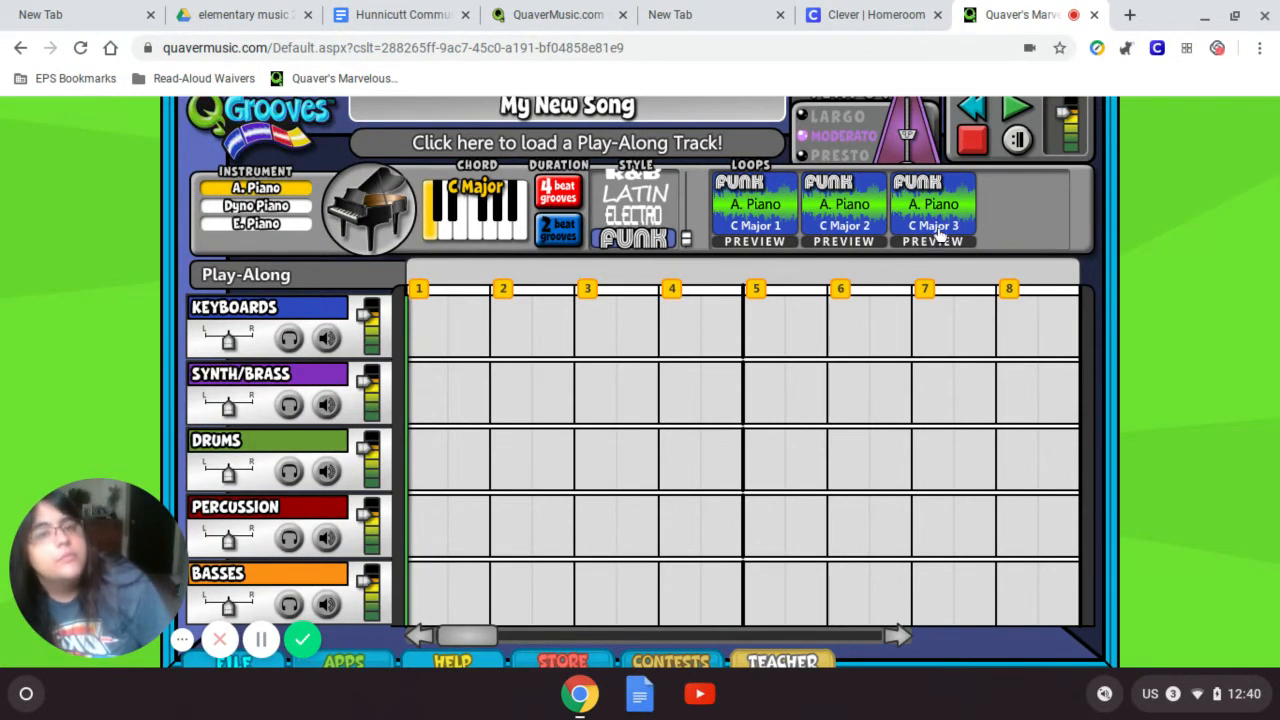
- Place Funk A. Piano C Major 2 in Keyboards measures 1–4 and C Major 3 in 5–8
drag(840, 220, 540, 321)
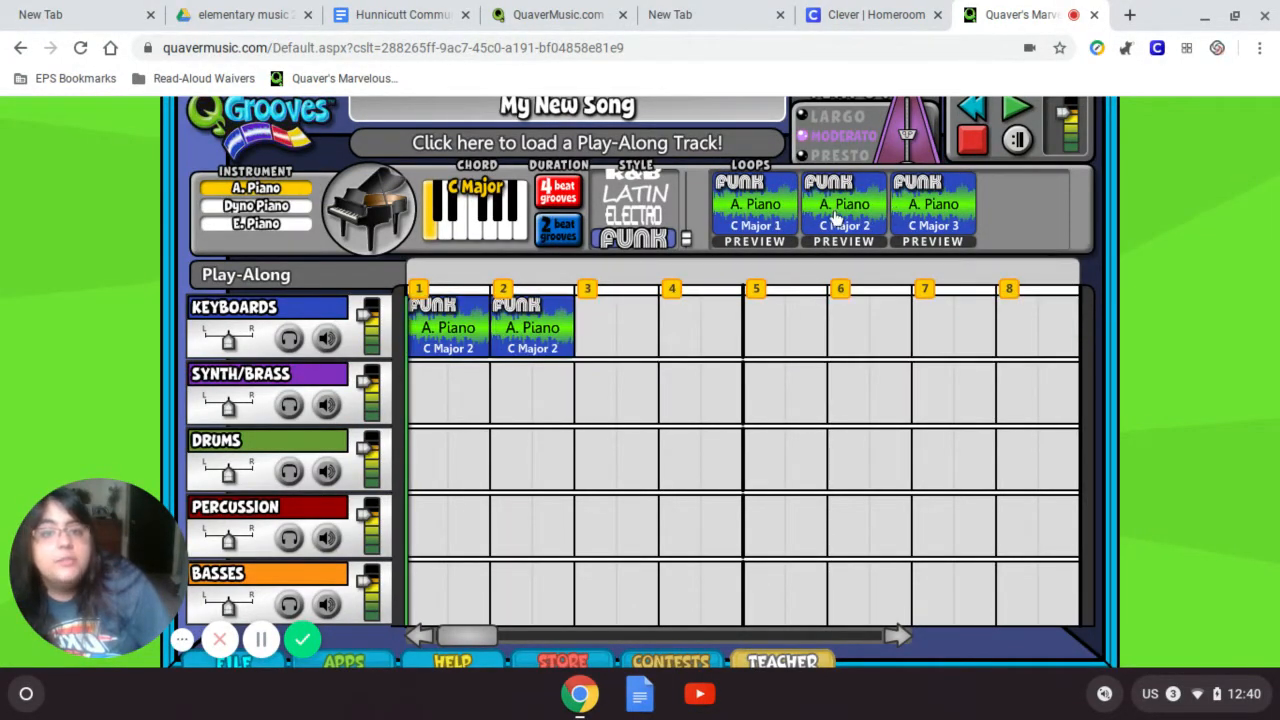
drag(834, 225, 611, 331)
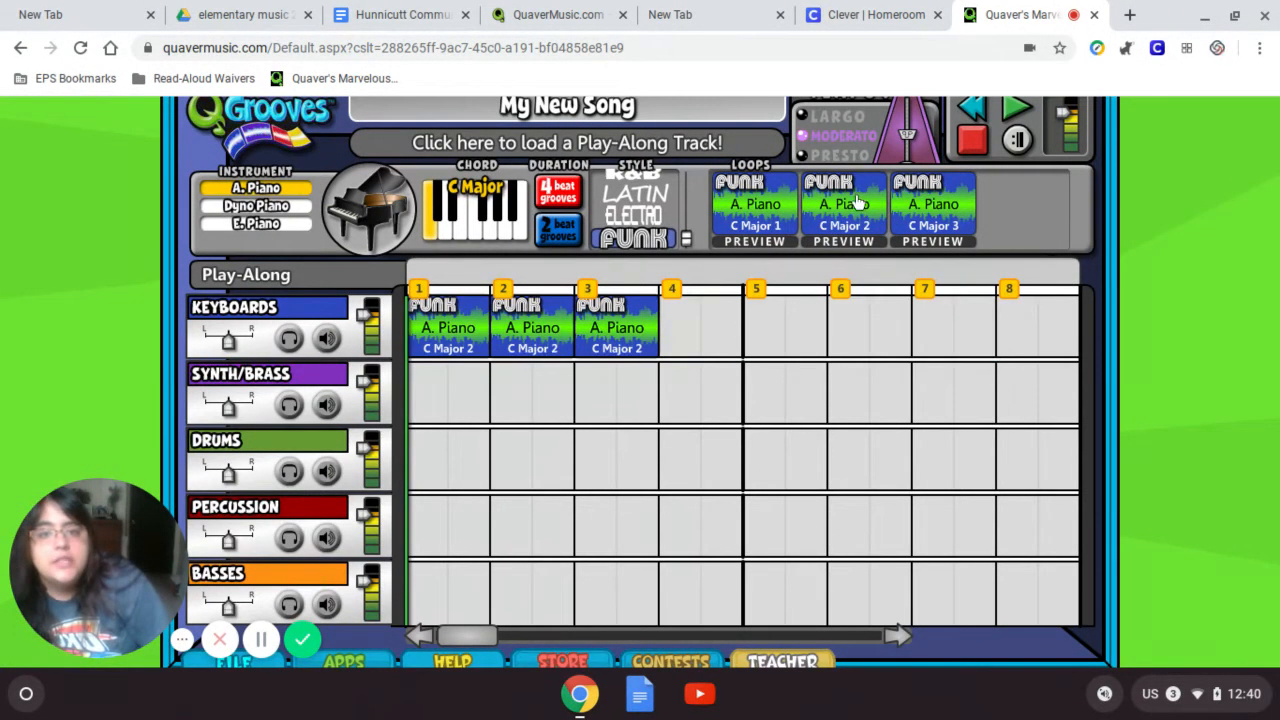
drag(834, 222, 700, 333)
drag(944, 222, 789, 334)
drag(940, 210, 866, 328)
drag(940, 220, 1058, 338)
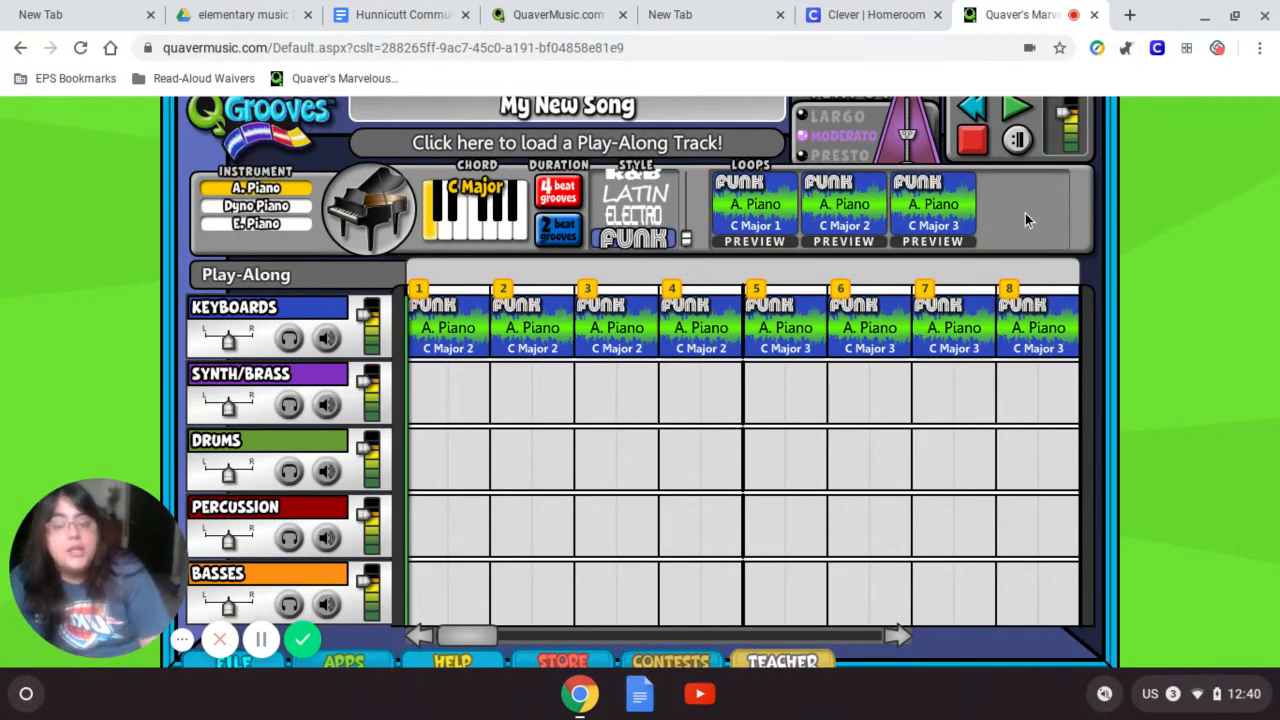
click(1012, 112)
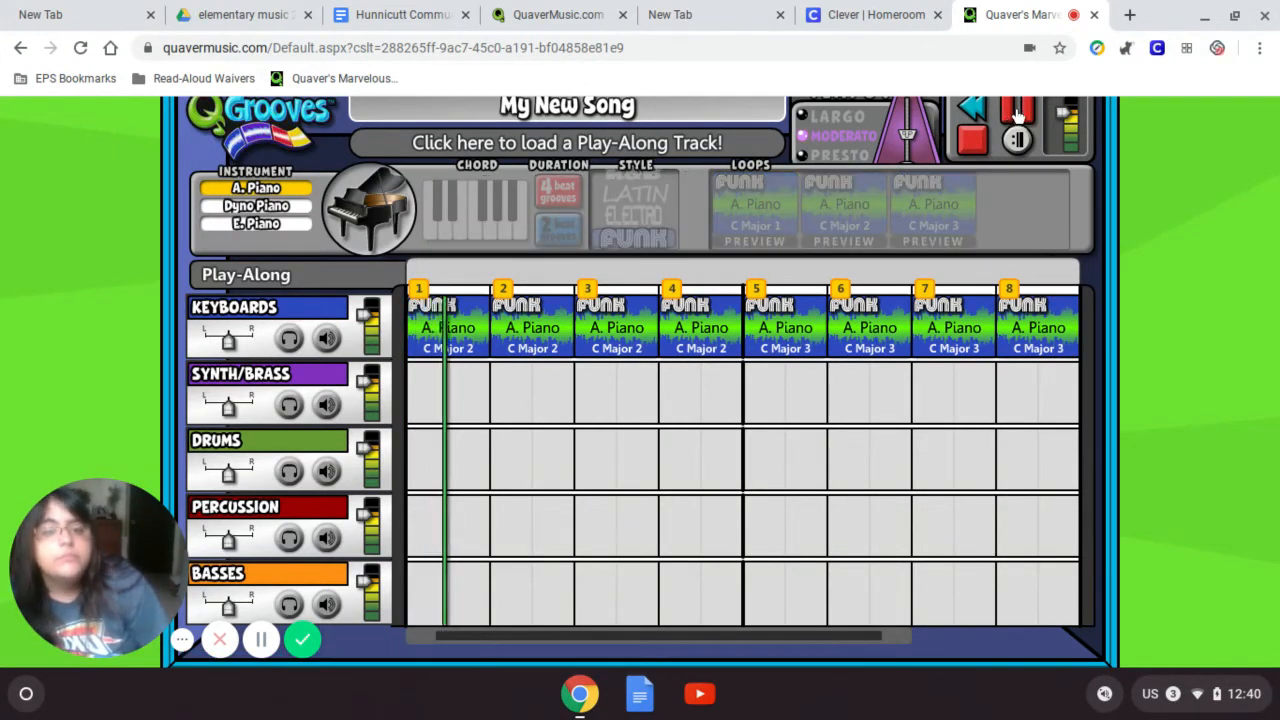
key(XF86AudioRaiseVolume)
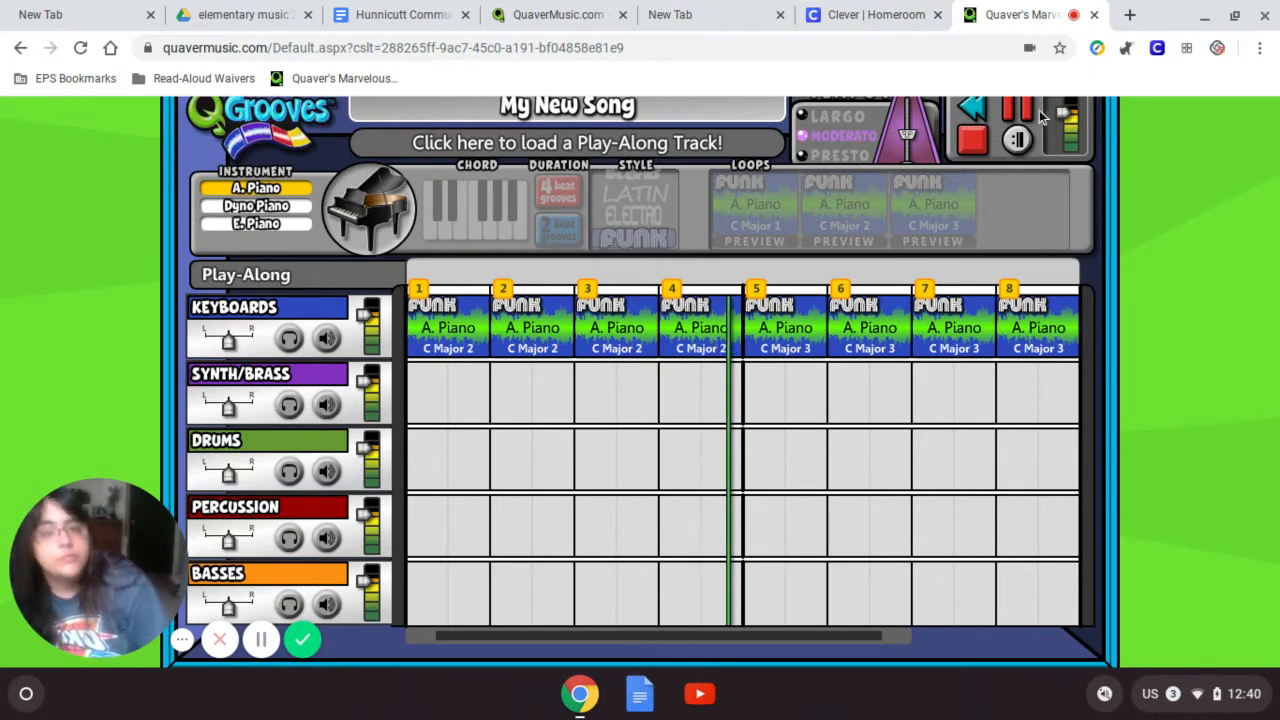
click(973, 152)
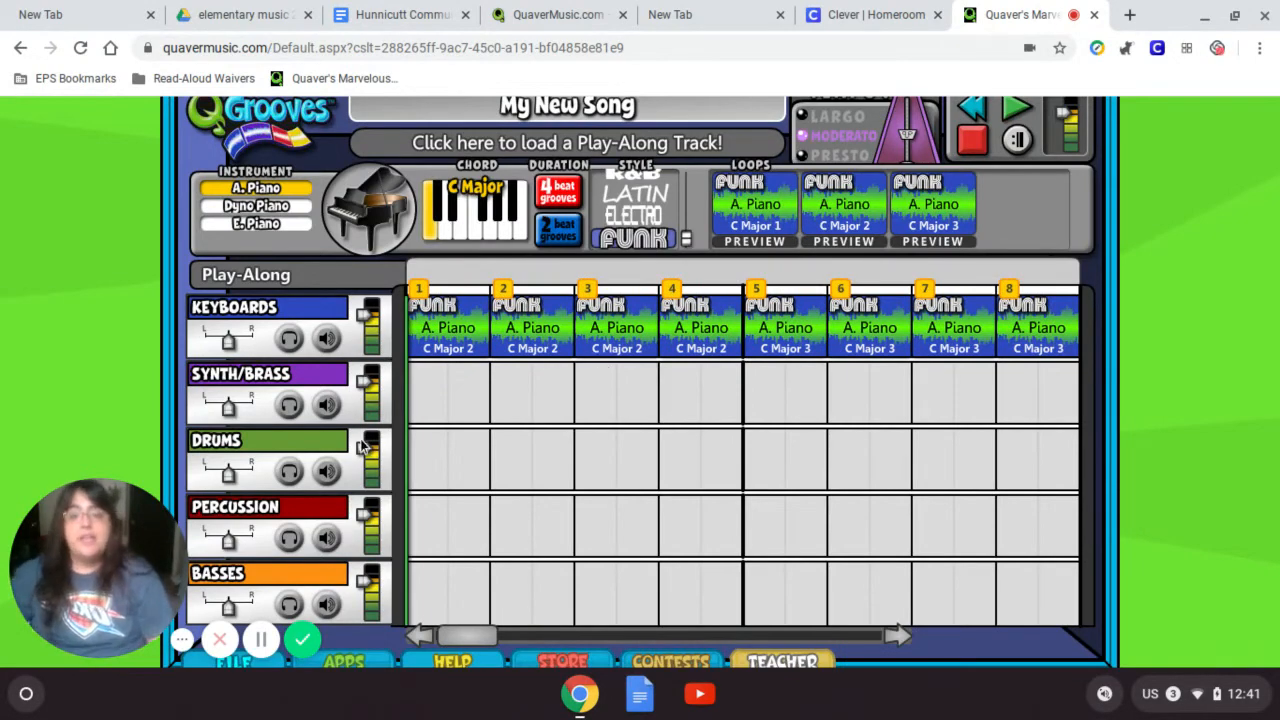
- On the Synth/Brass track, choose the Organ instrument with the POP loop style
click(328, 383)
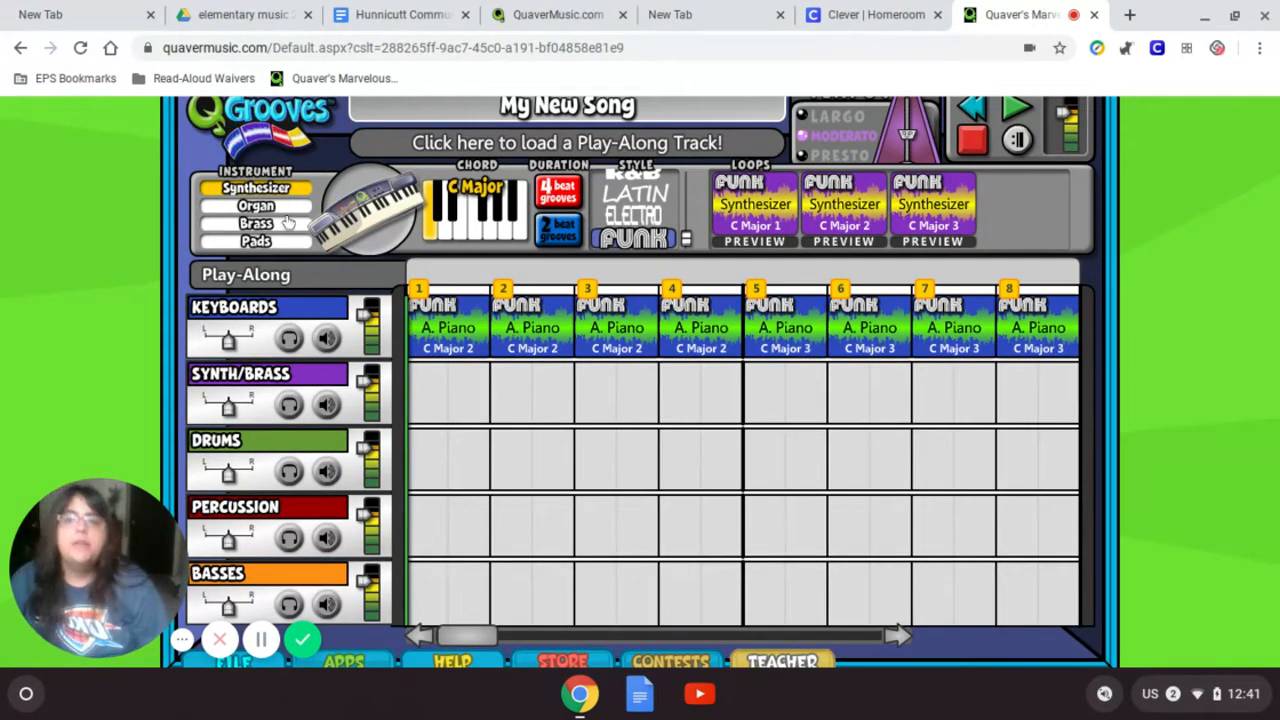
click(282, 210)
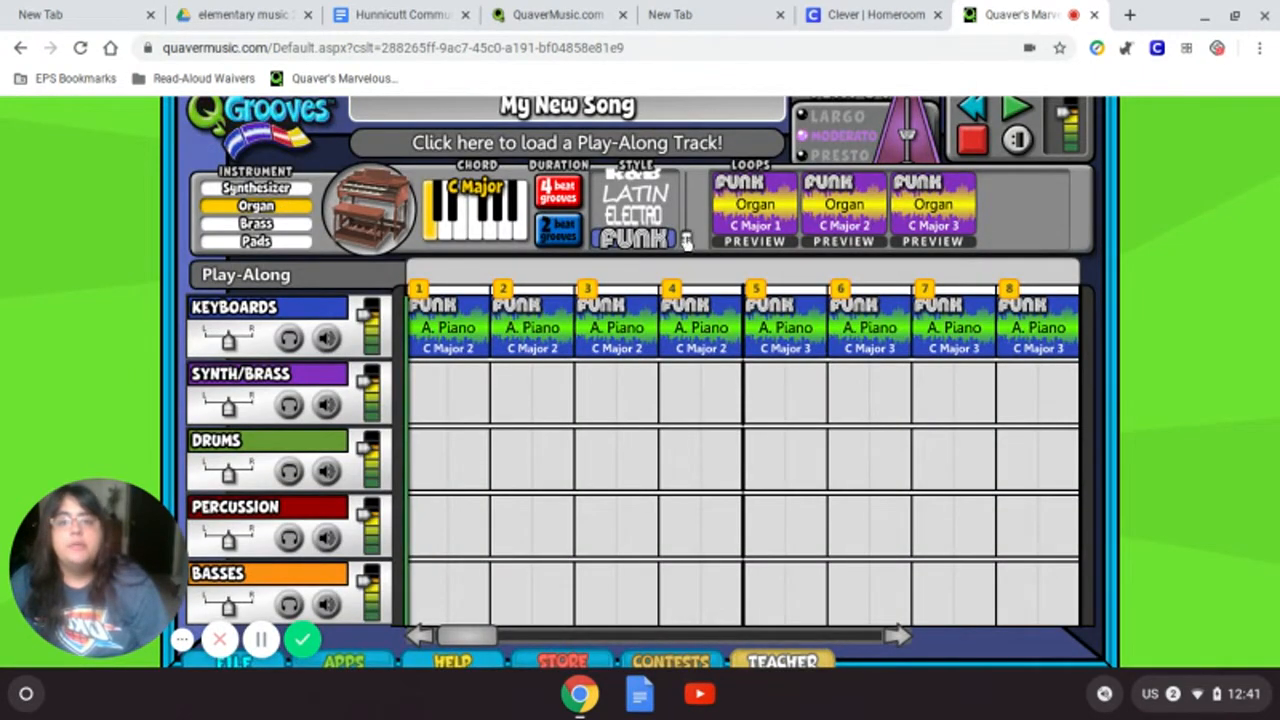
drag(687, 242, 686, 183)
click(636, 238)
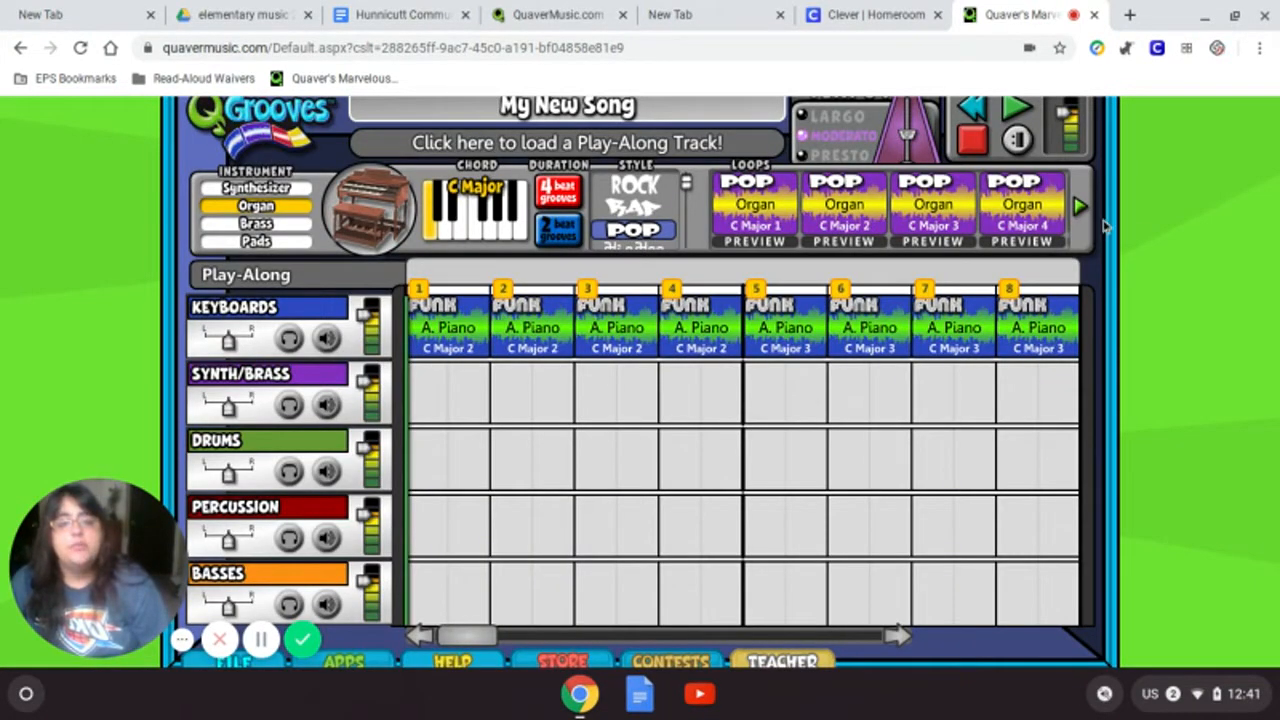
click(1081, 207)
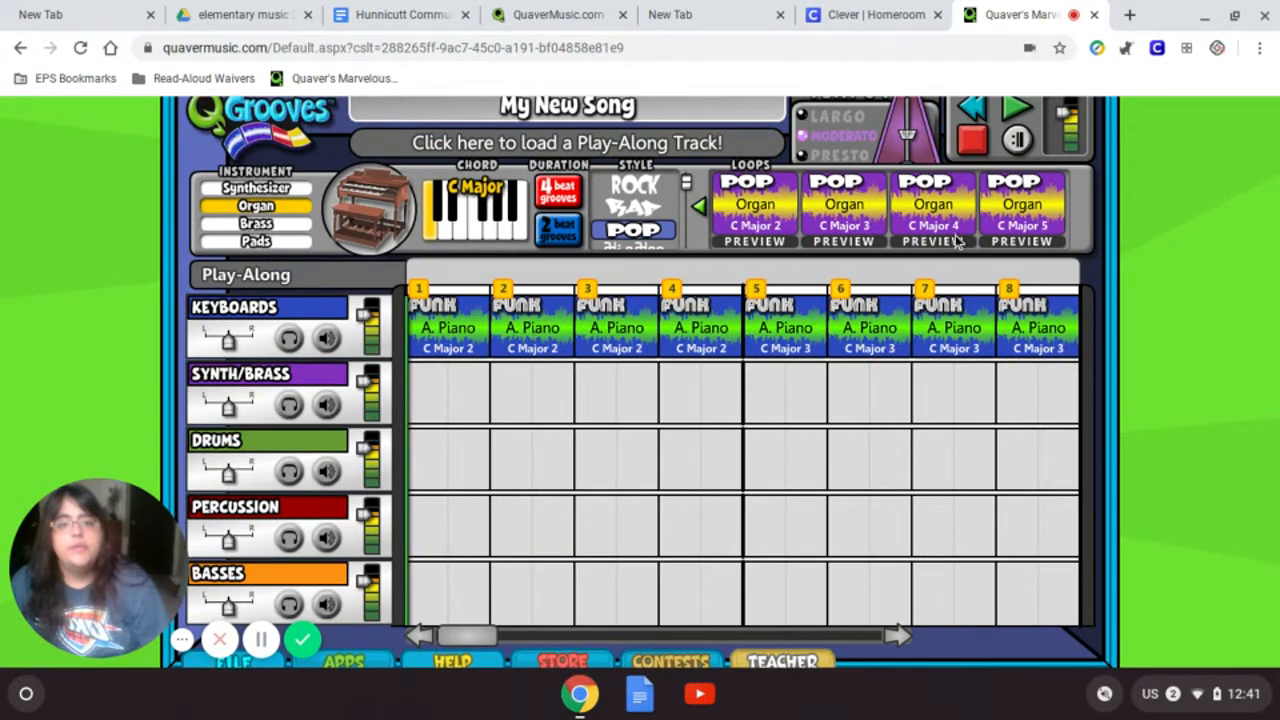
click(699, 207)
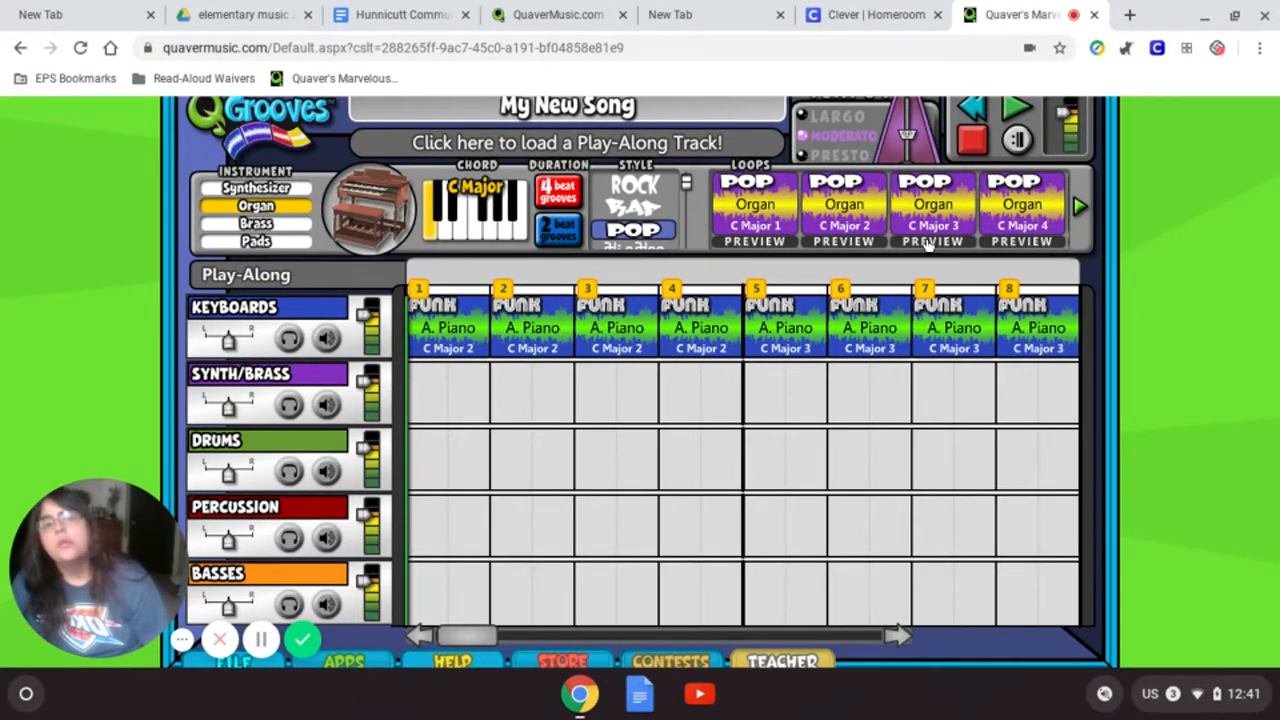
- Place Pop Organ C Major 3 in measures 1 and 5, C Major 1 in 3 and 7
drag(940, 222, 462, 385)
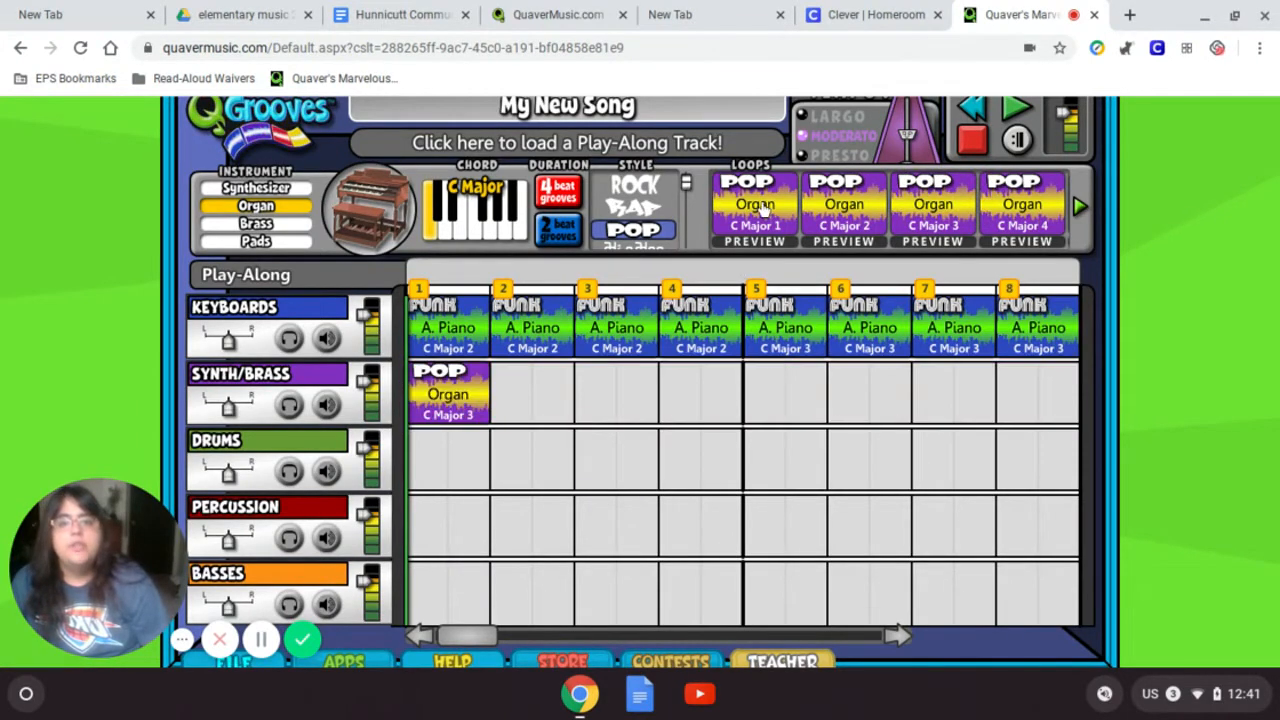
drag(766, 210, 610, 395)
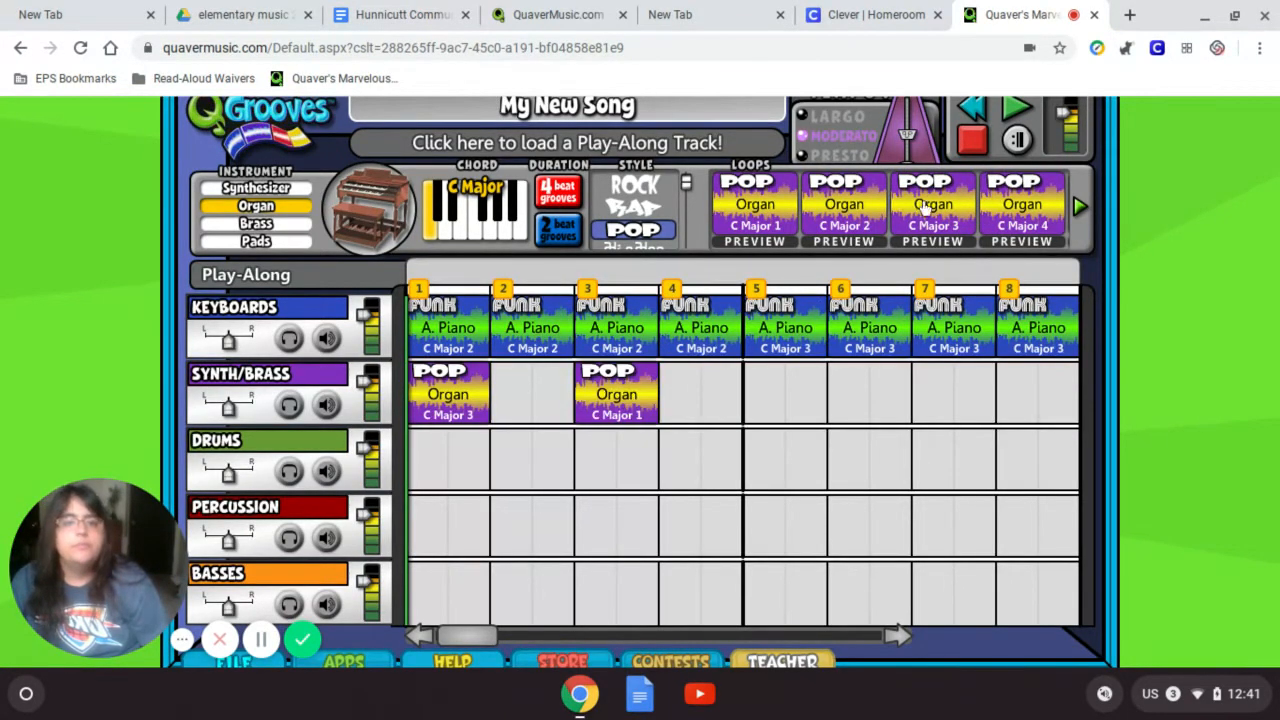
drag(925, 210, 785, 392)
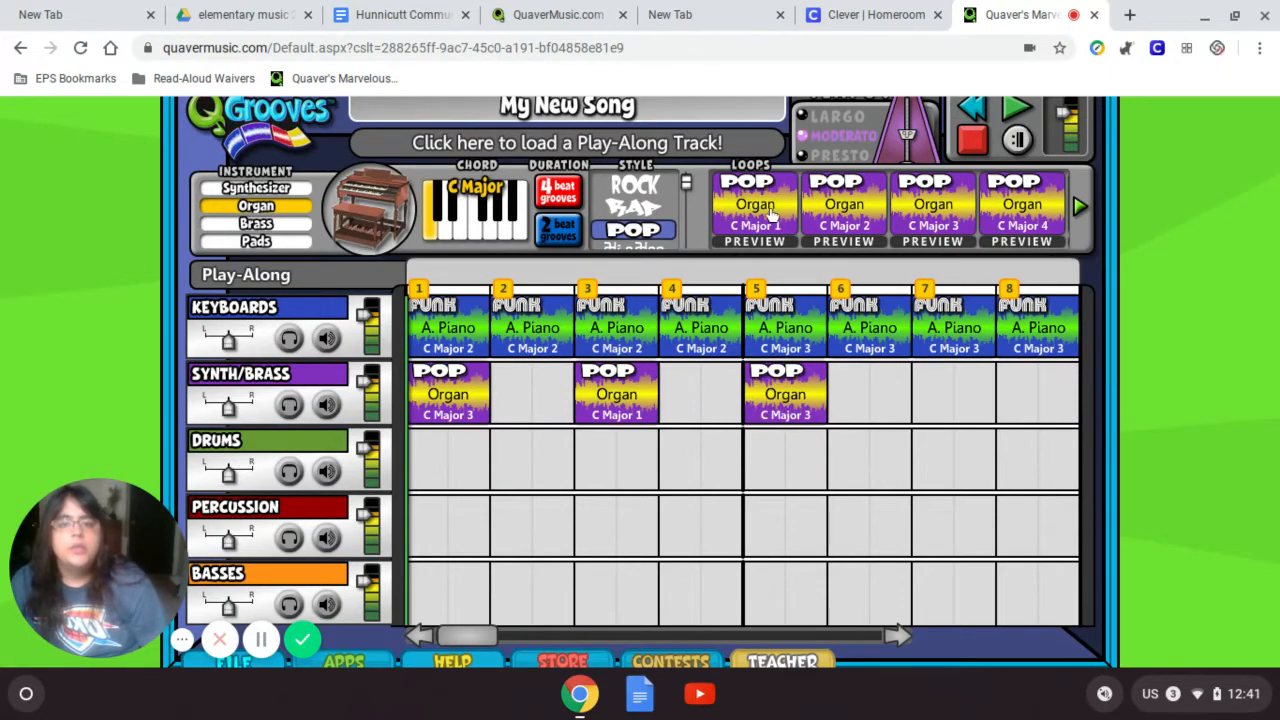
drag(770, 215, 945, 392)
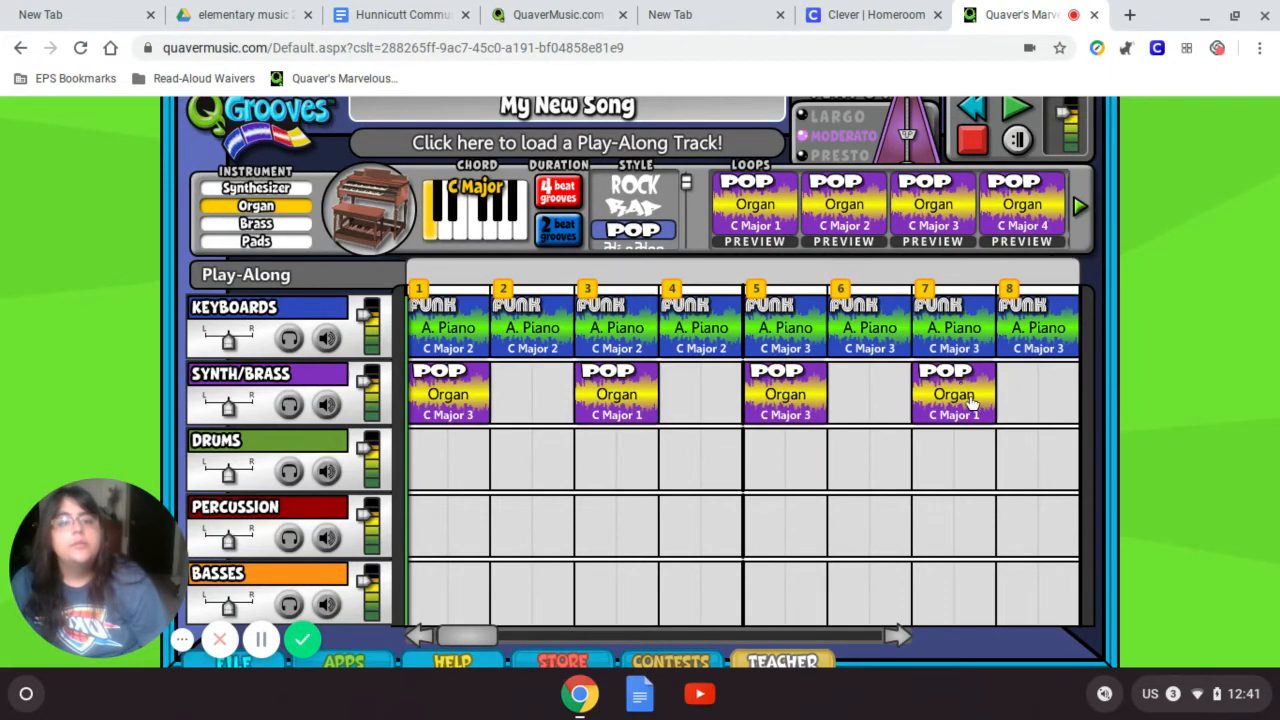
click(312, 443)
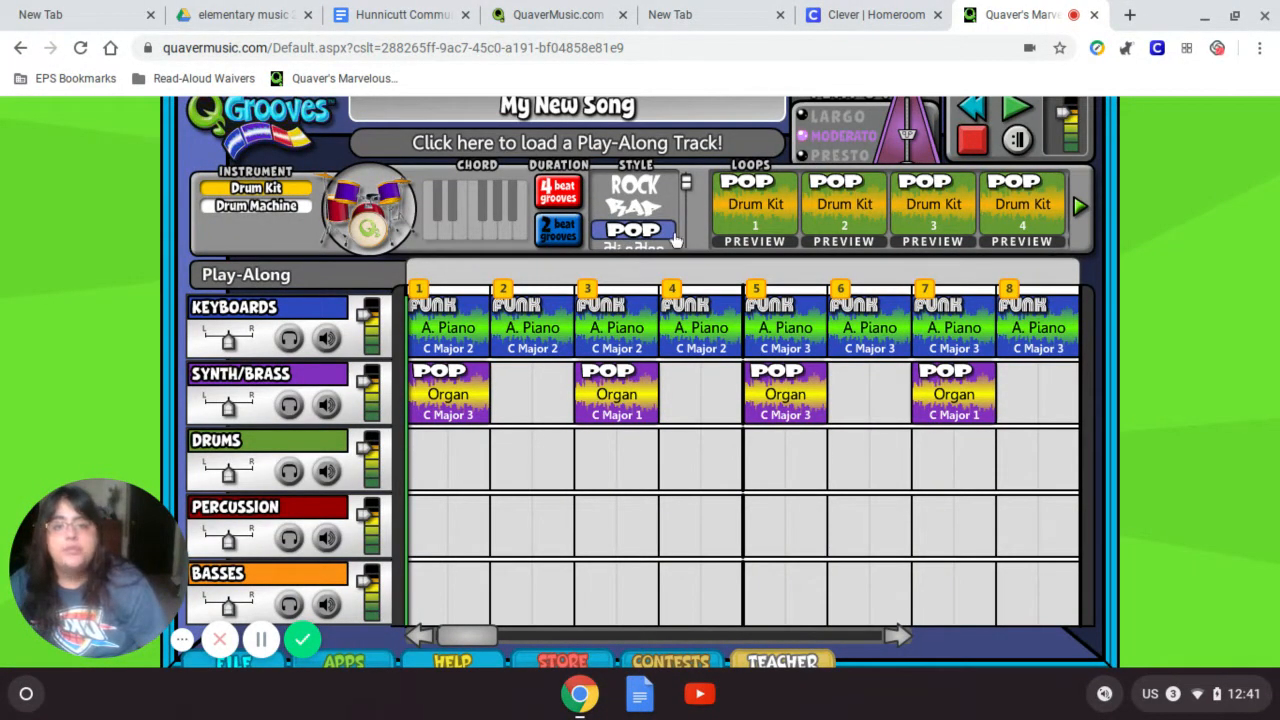
- Set the drum loop style to Rock and show Rock Drum Kit loops 5–8
click(658, 194)
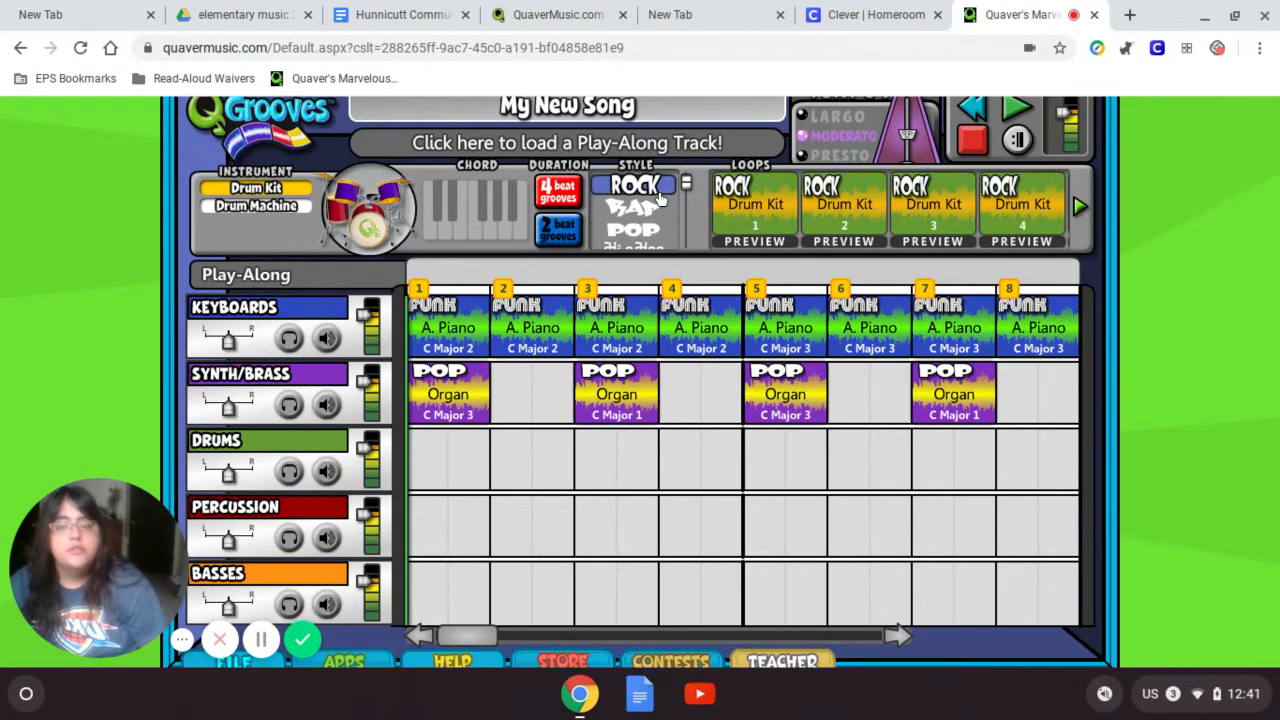
click(1080, 210)
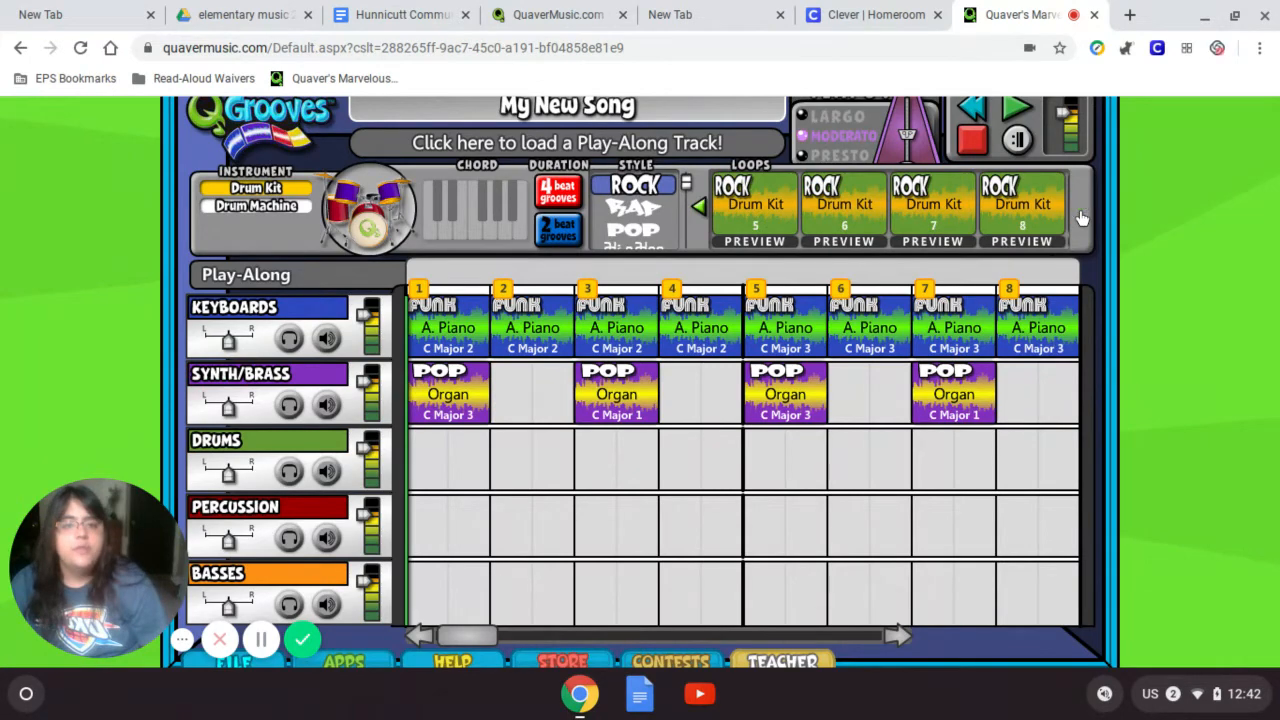
click(1080, 218)
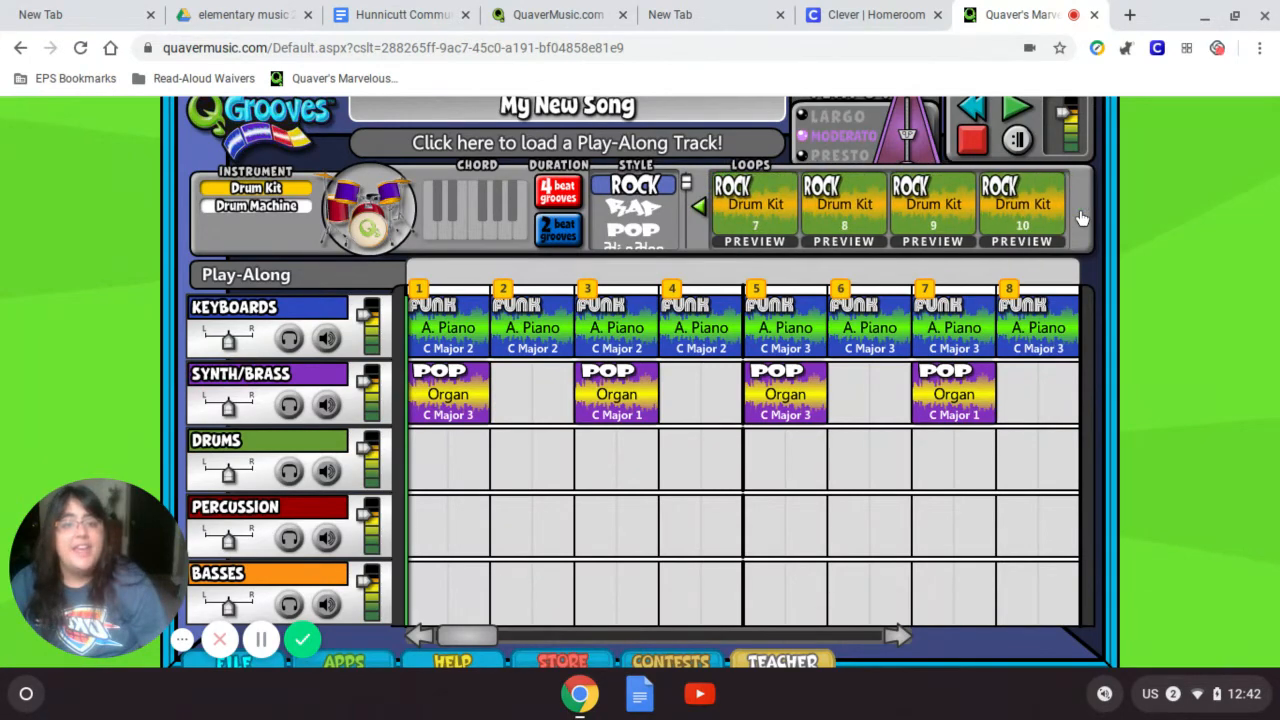
click(705, 214)
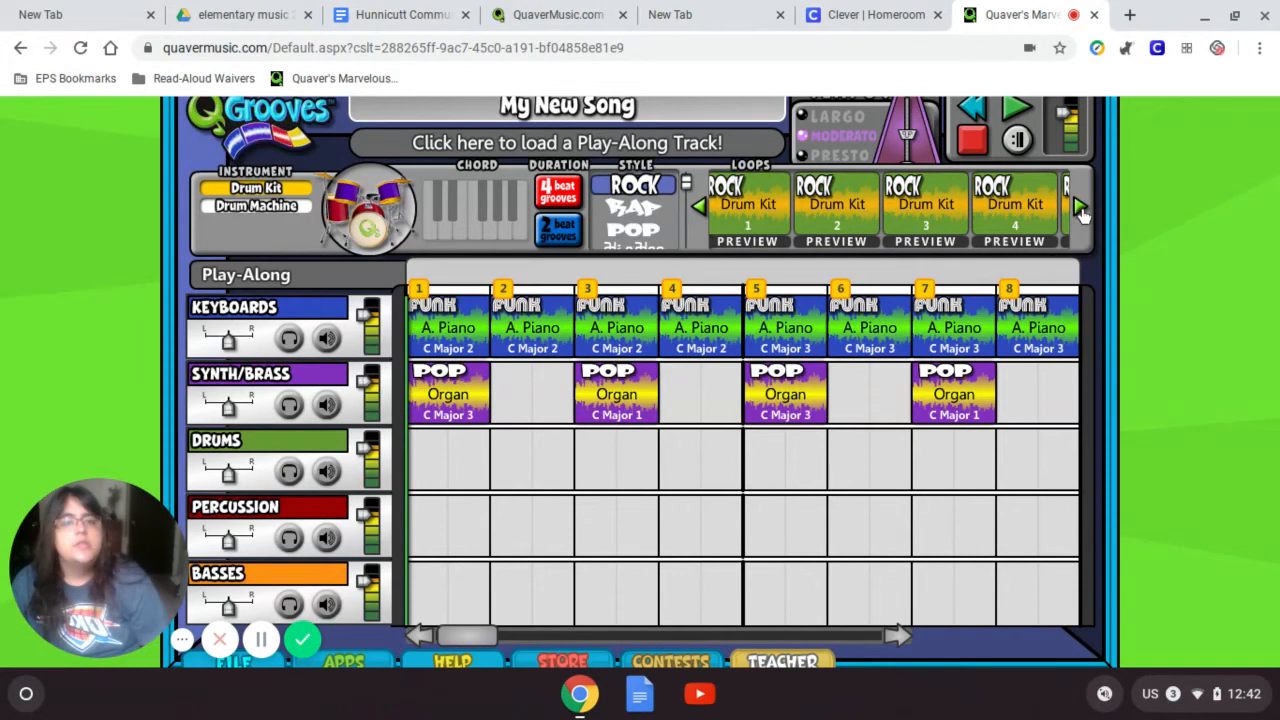
click(1081, 208)
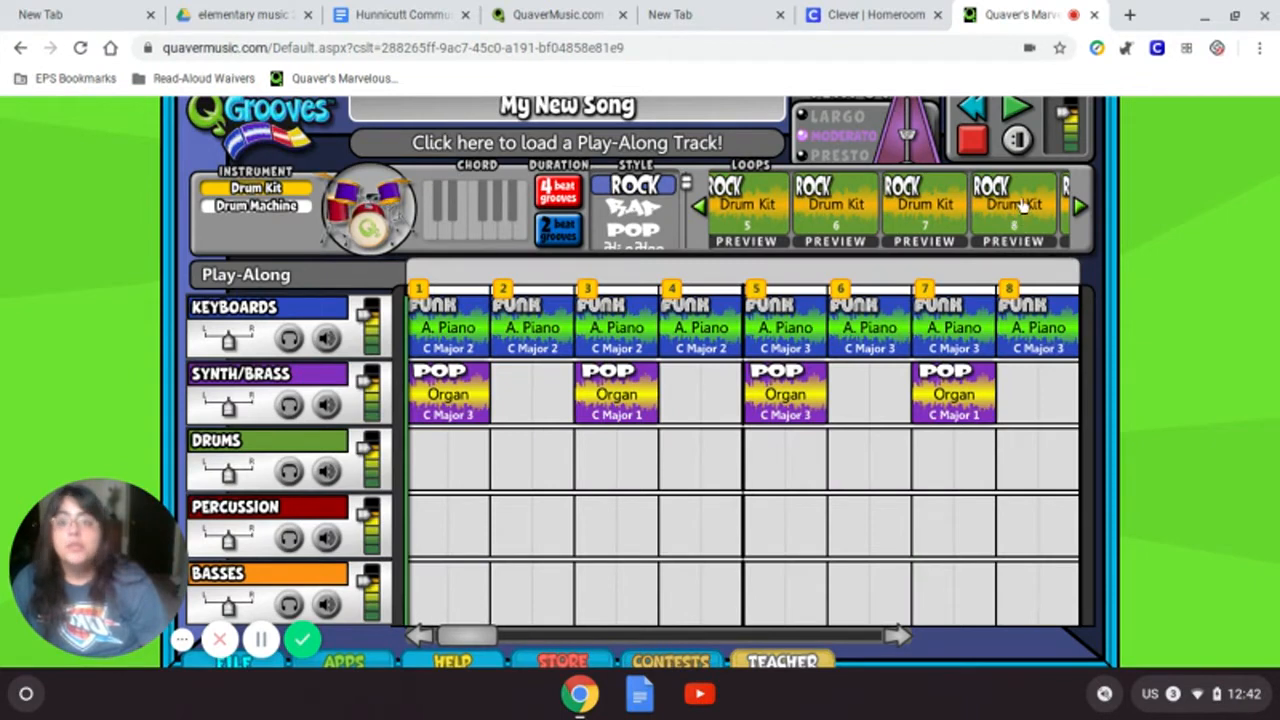
- Fill every Drums measure except 4 with Rock Drum Kit 8 loops
drag(1000, 208, 450, 462)
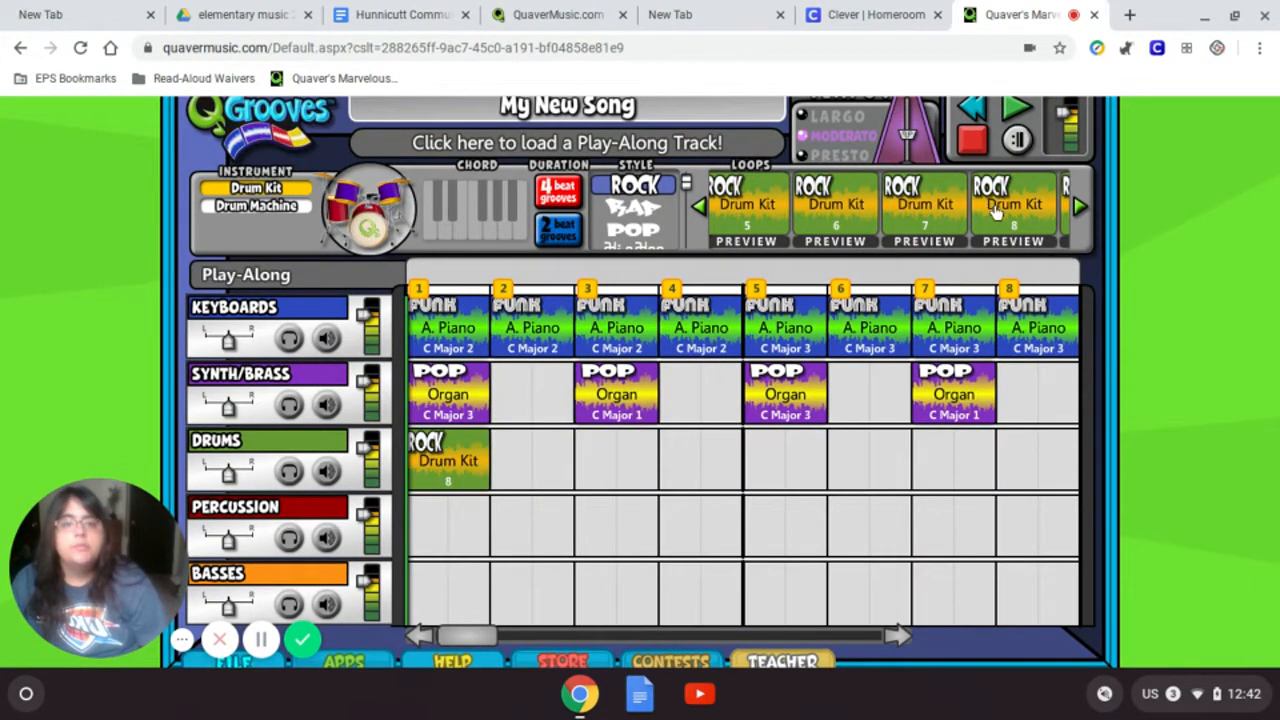
drag(996, 207, 625, 457)
drag(998, 224, 785, 465)
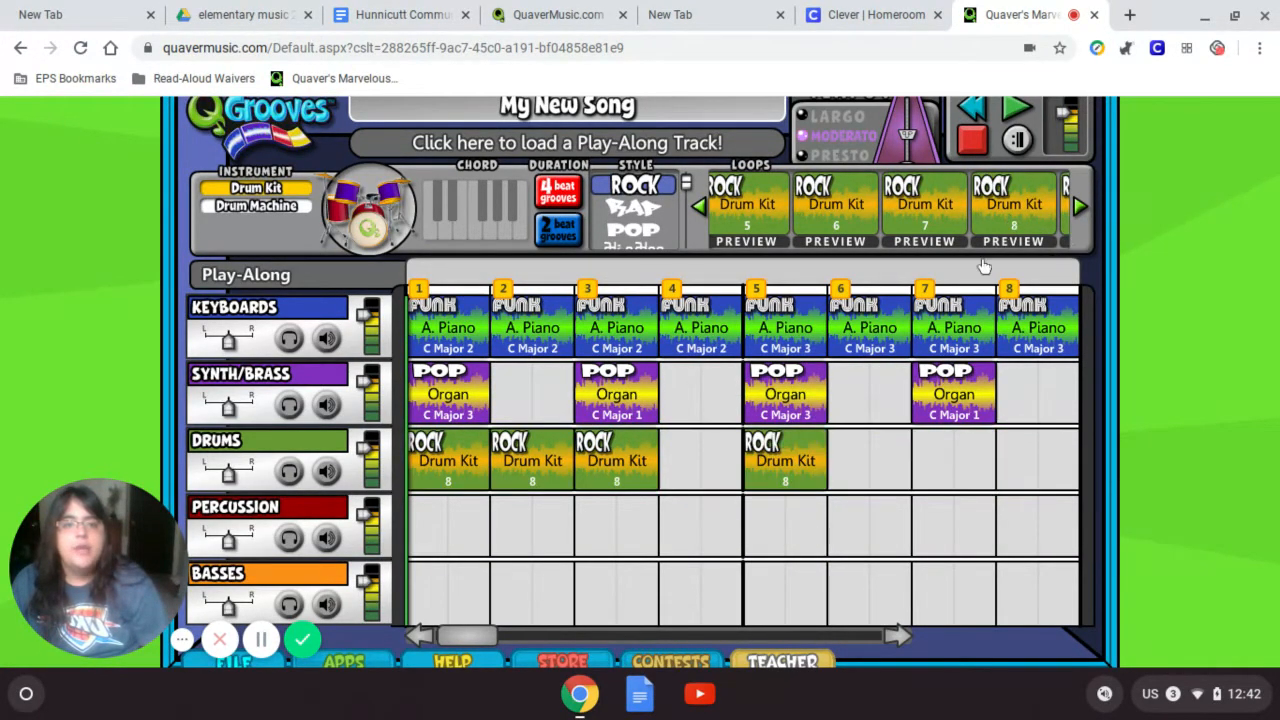
drag(1010, 218, 958, 460)
drag(995, 225, 1046, 462)
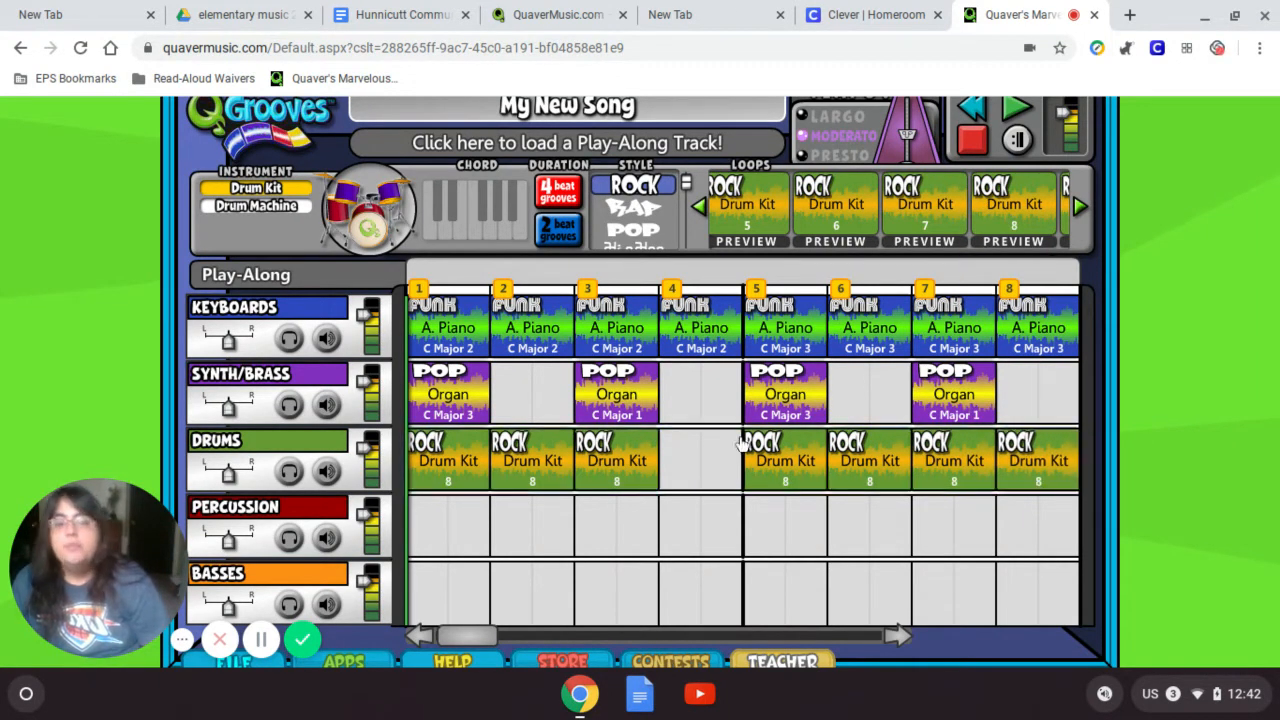
click(302, 510)
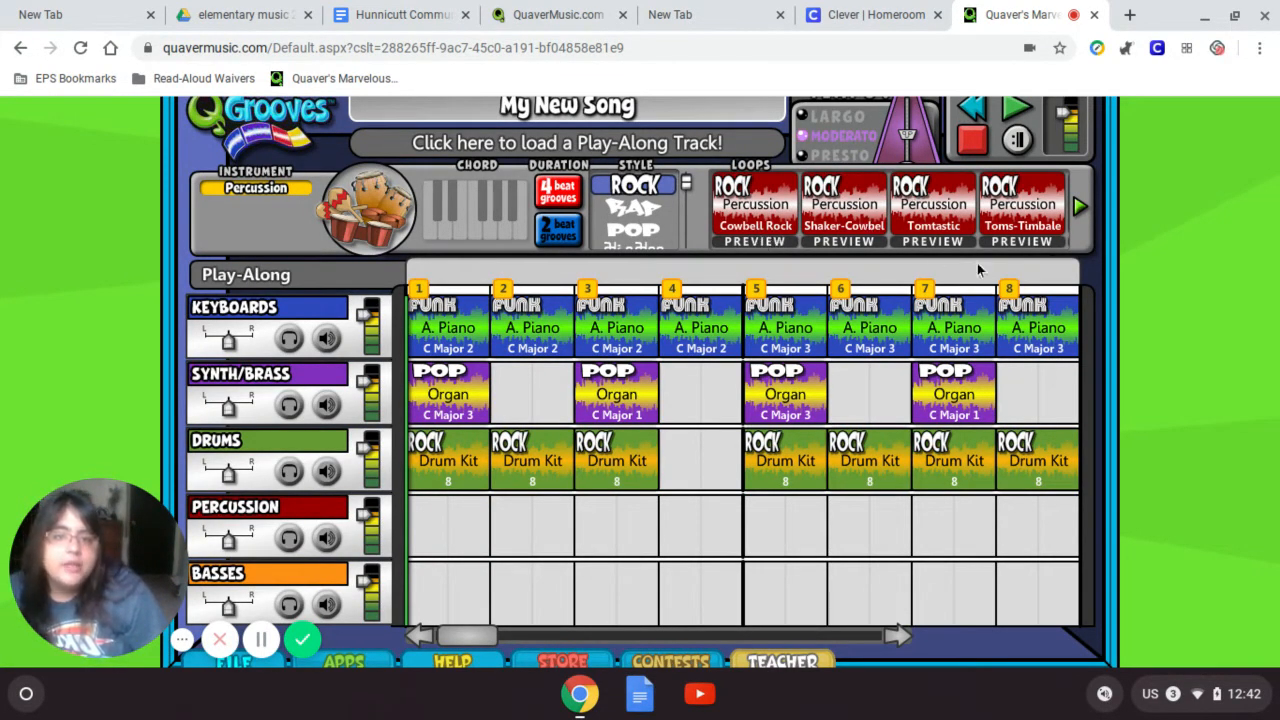
- Place Rock Percussion Wooden Rock loops in Percussion measures 2, 4, 6 and 8
click(1080, 208)
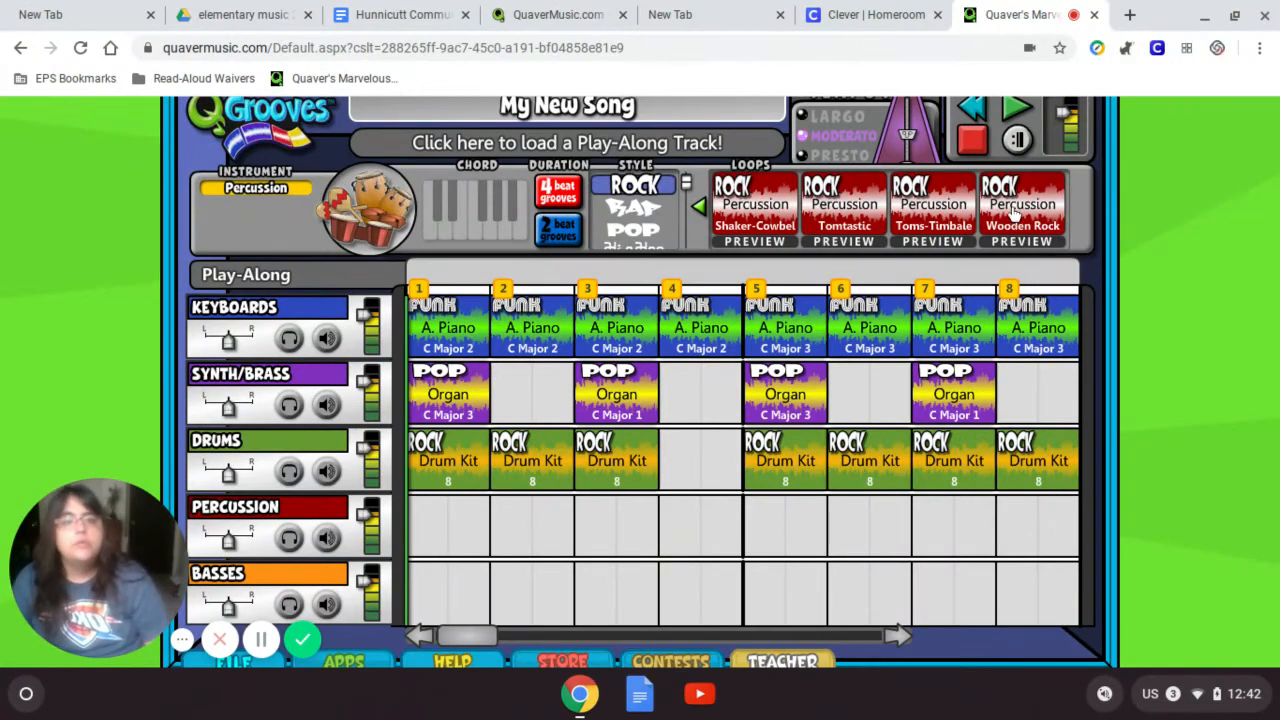
drag(1016, 215, 1050, 535)
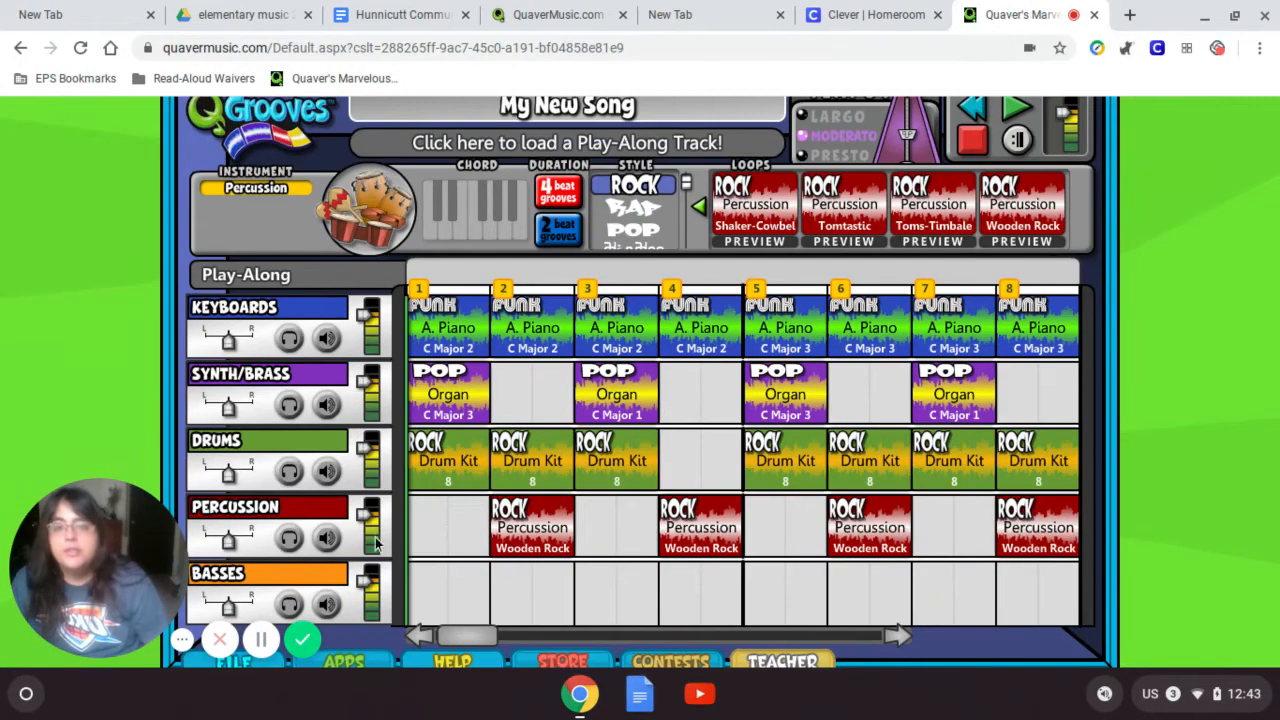
click(311, 576)
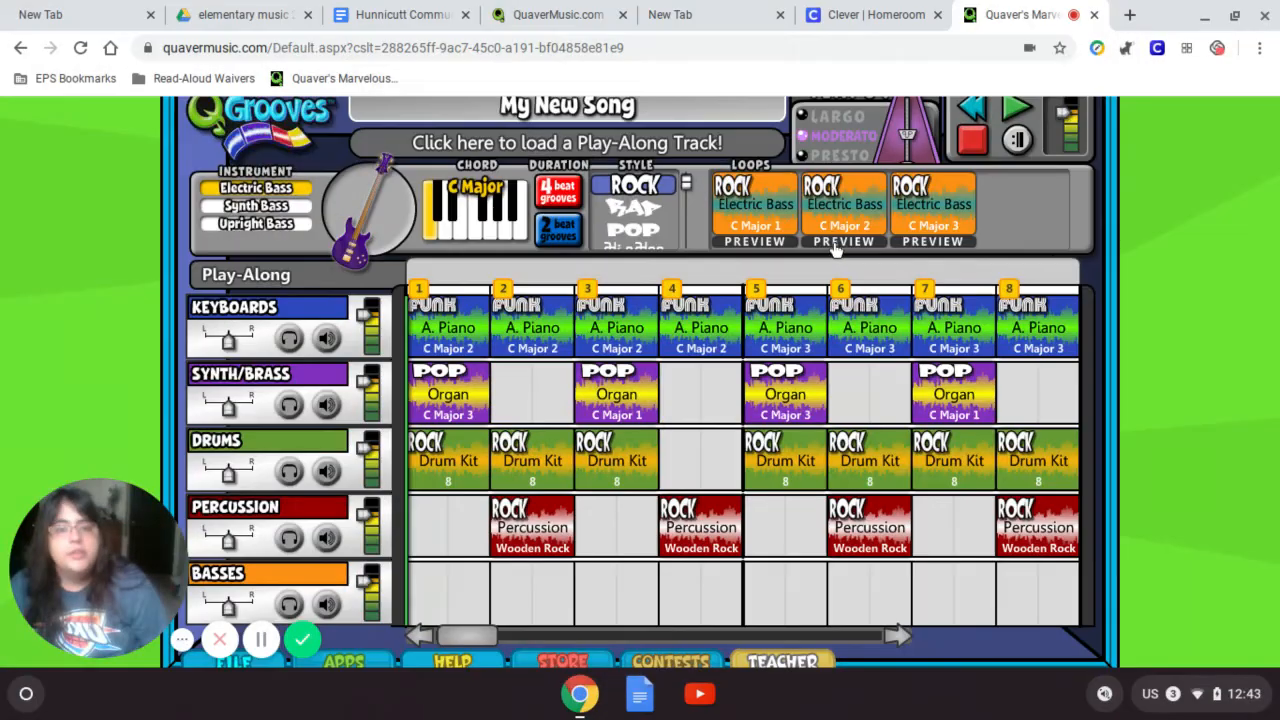
- Switch to RAP style and put Electric Bass C Major 1 in Basses measures 1, 2, 4, 5, 7, 8
click(651, 210)
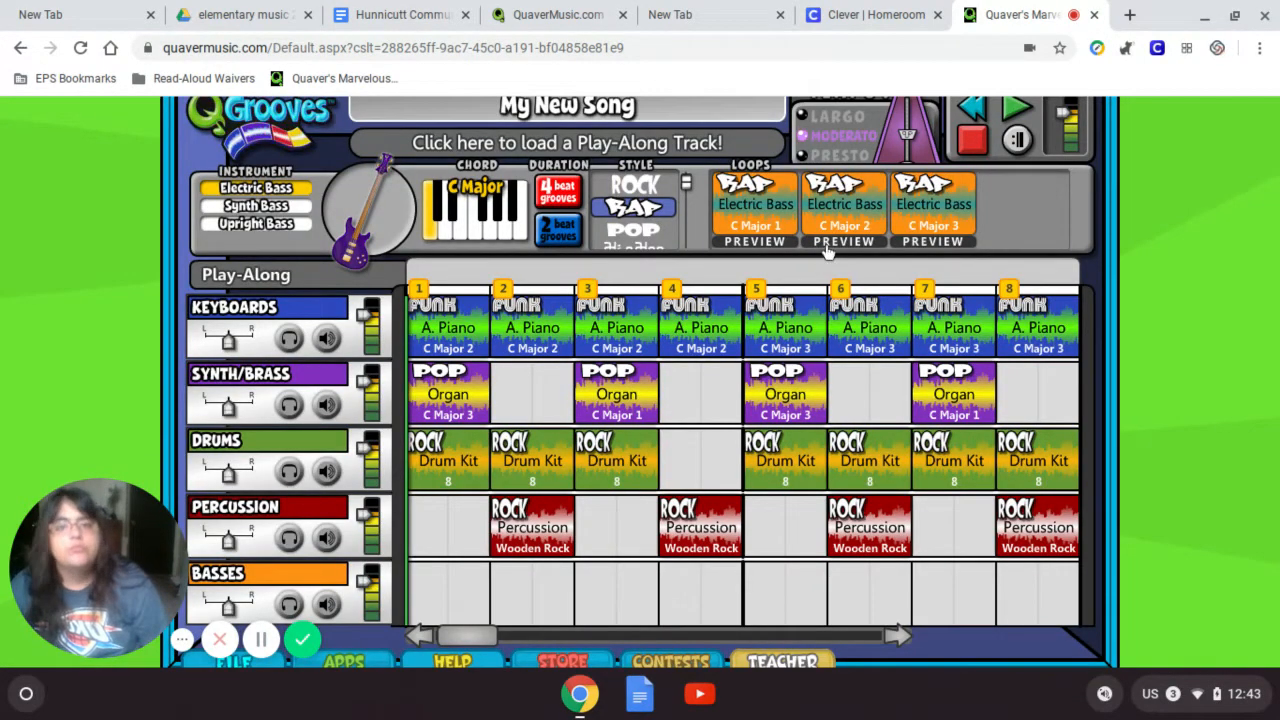
drag(765, 210, 445, 590)
drag(752, 208, 700, 592)
drag(748, 182, 792, 612)
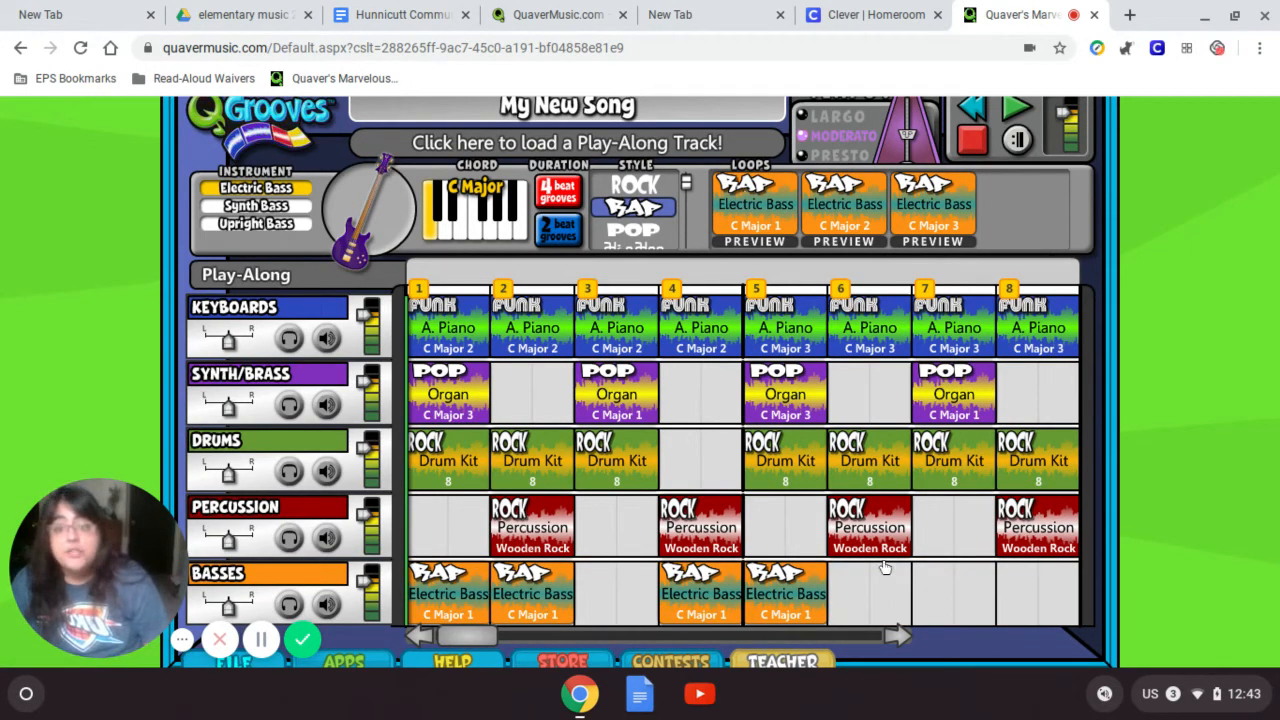
drag(885, 568, 935, 560)
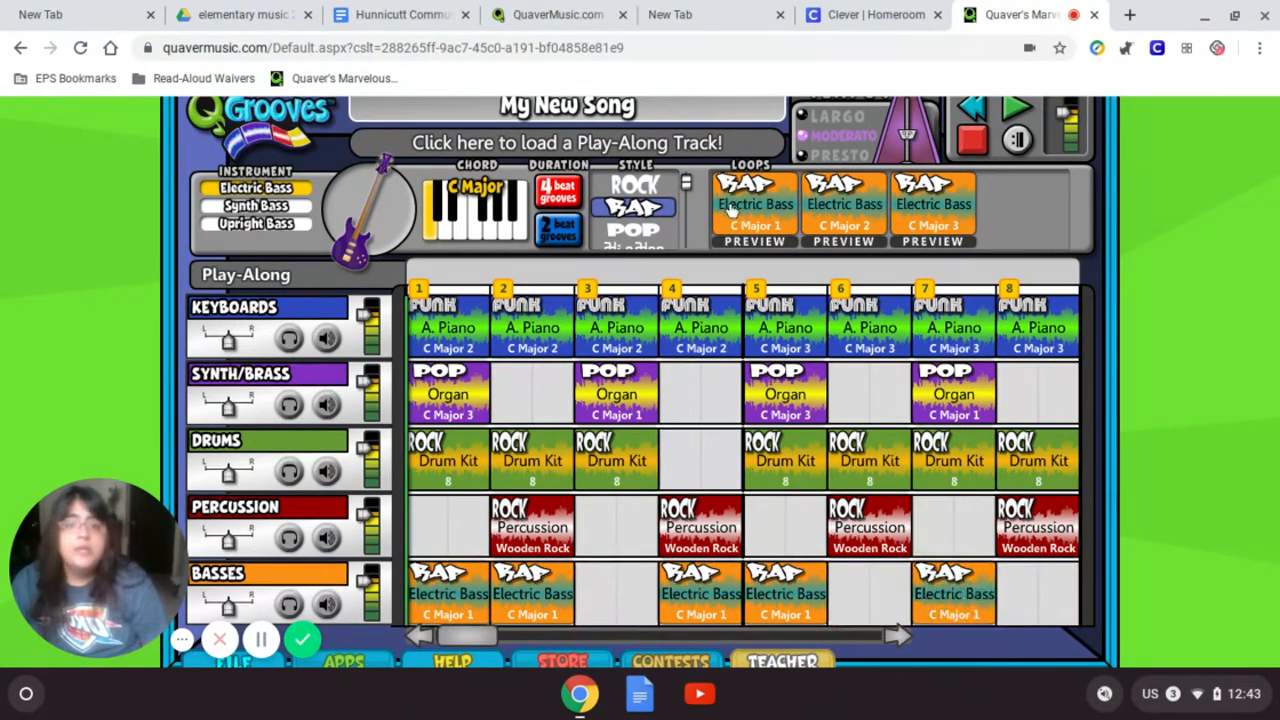
drag(730, 206, 1037, 606)
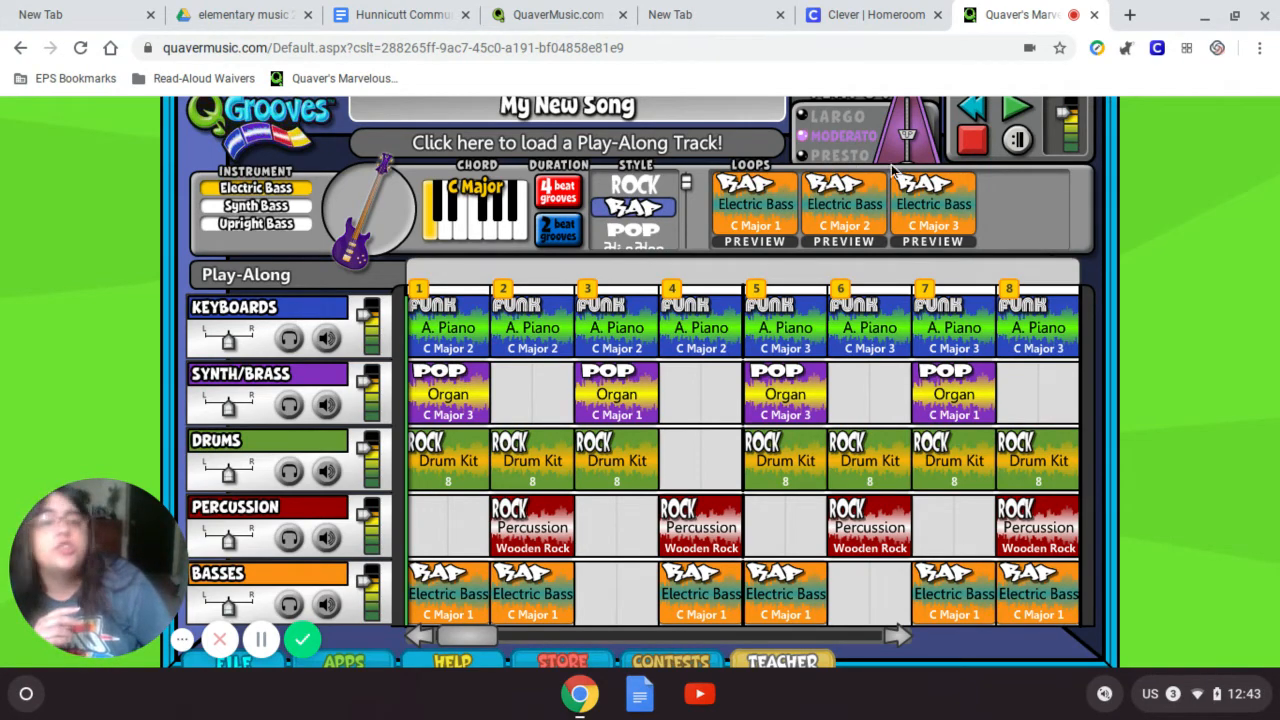
- Play the song through from the start, then stop playback
scroll(992, 268, up, 2)
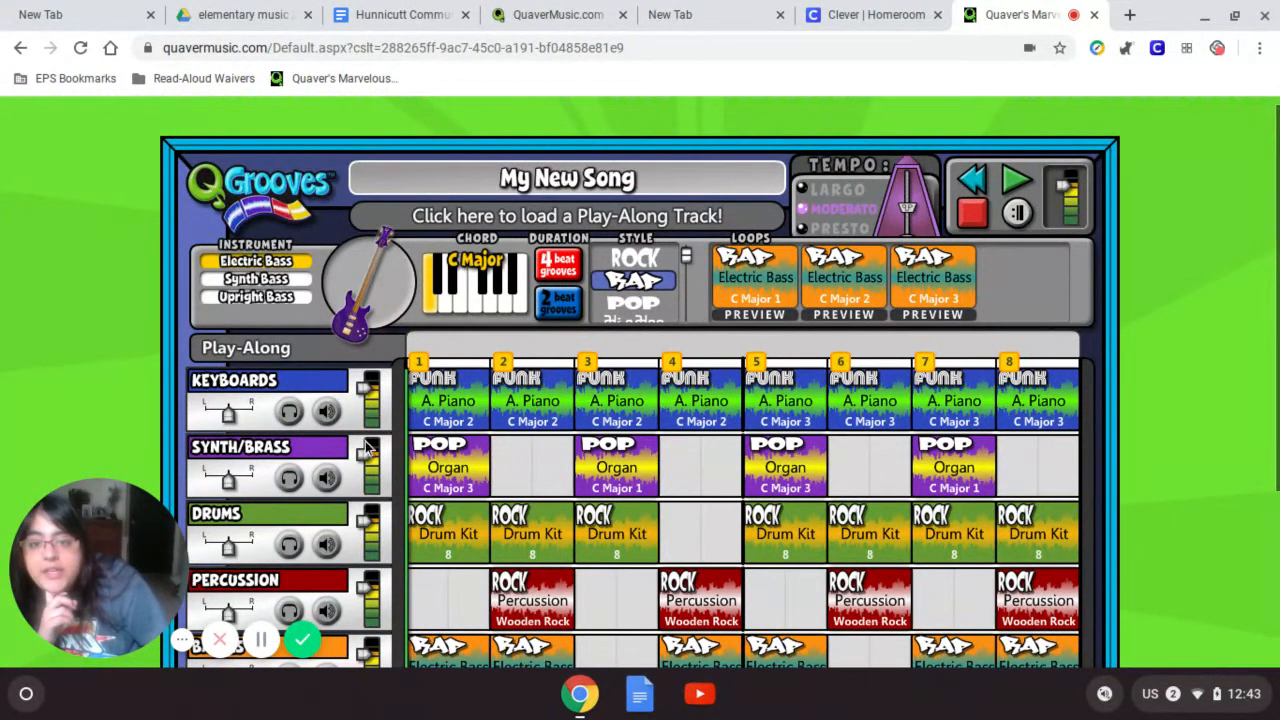
scroll(368, 447, down, 5)
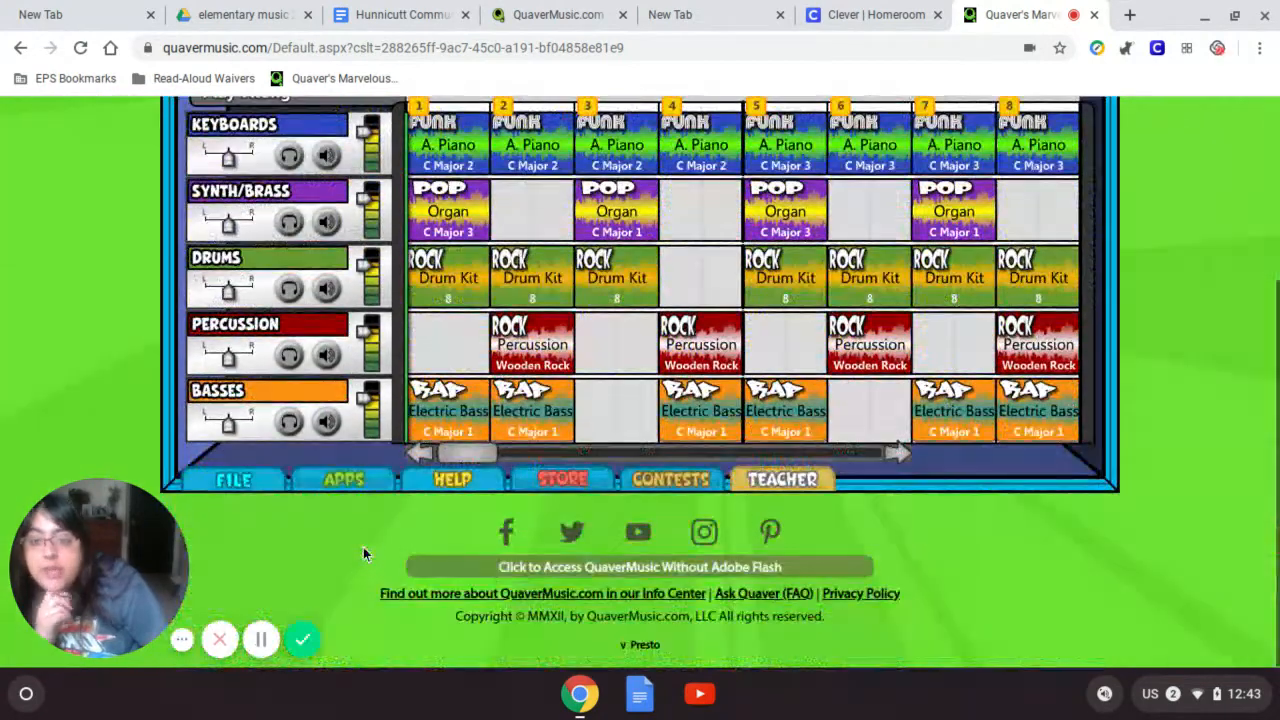
scroll(351, 520, up, 5)
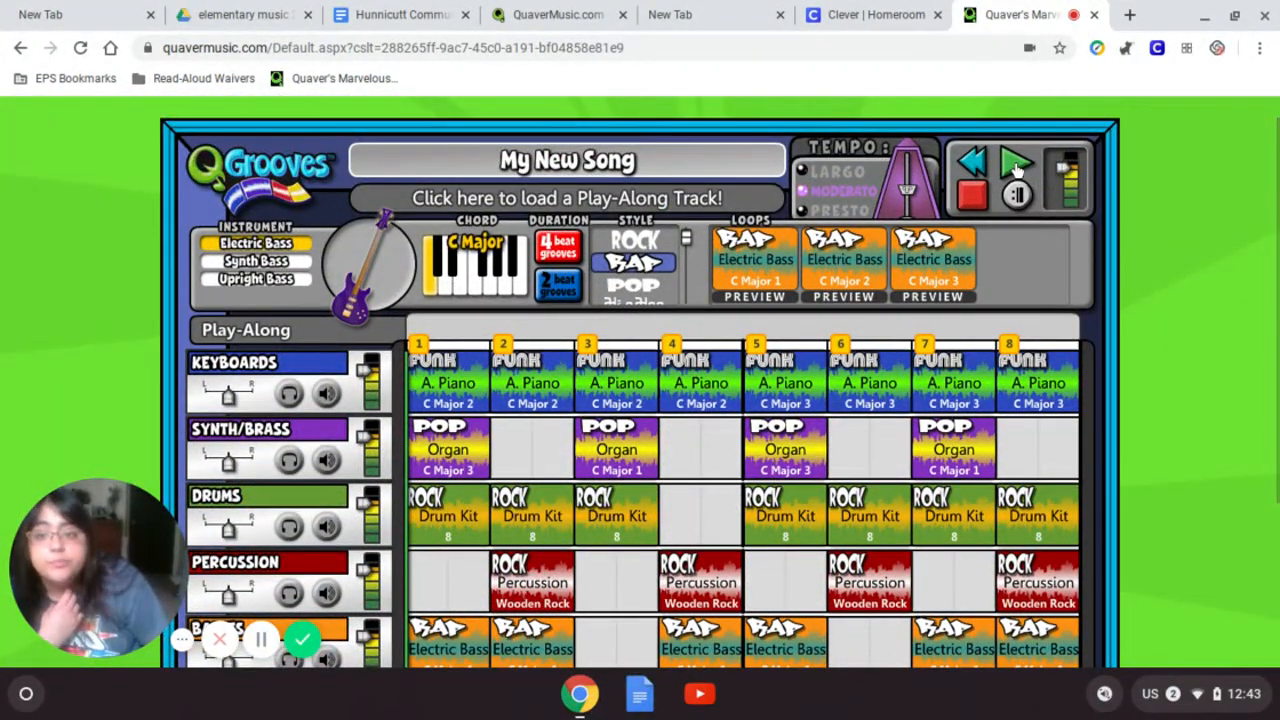
key(space)
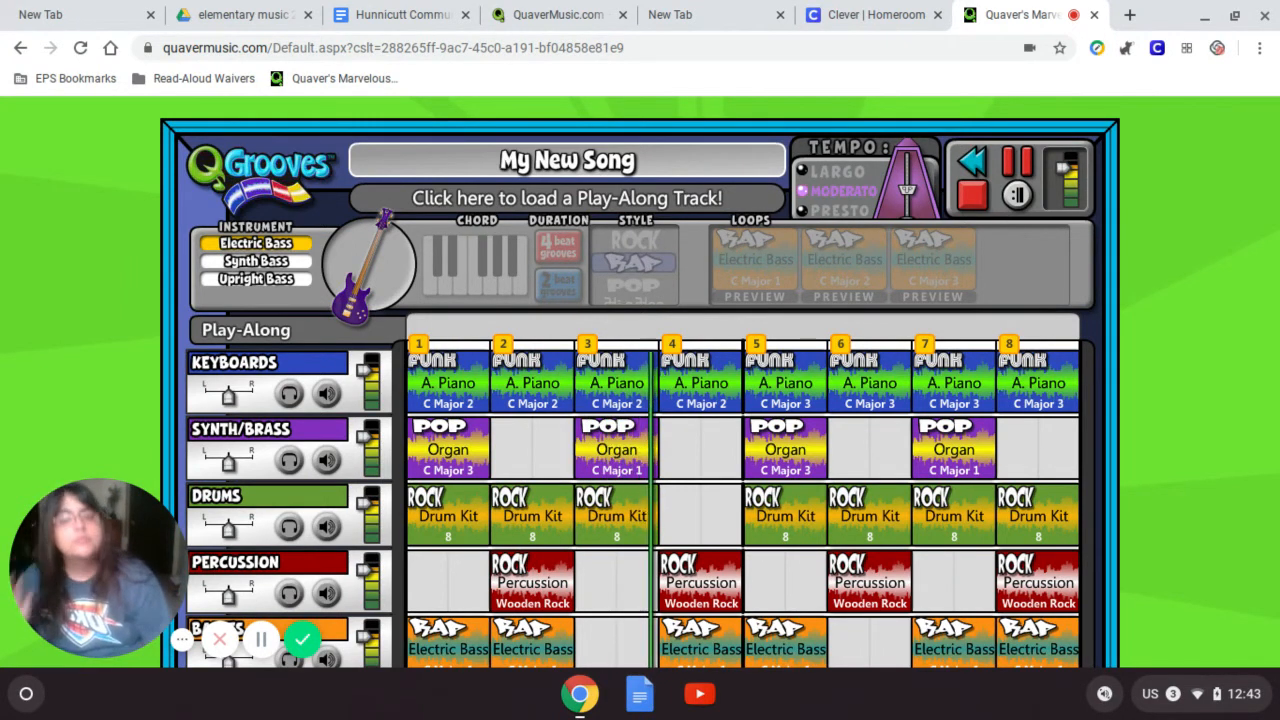
scroll(1229, 265, down, 1)
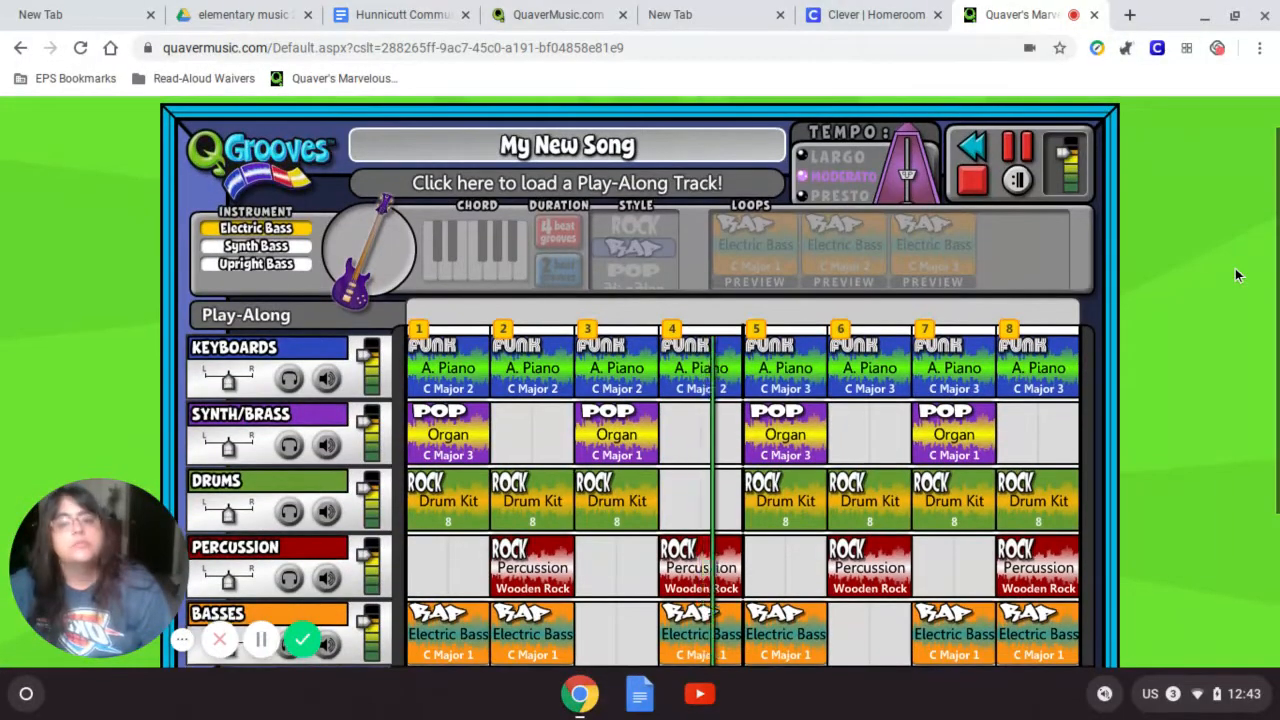
scroll(1249, 270, down, 1)
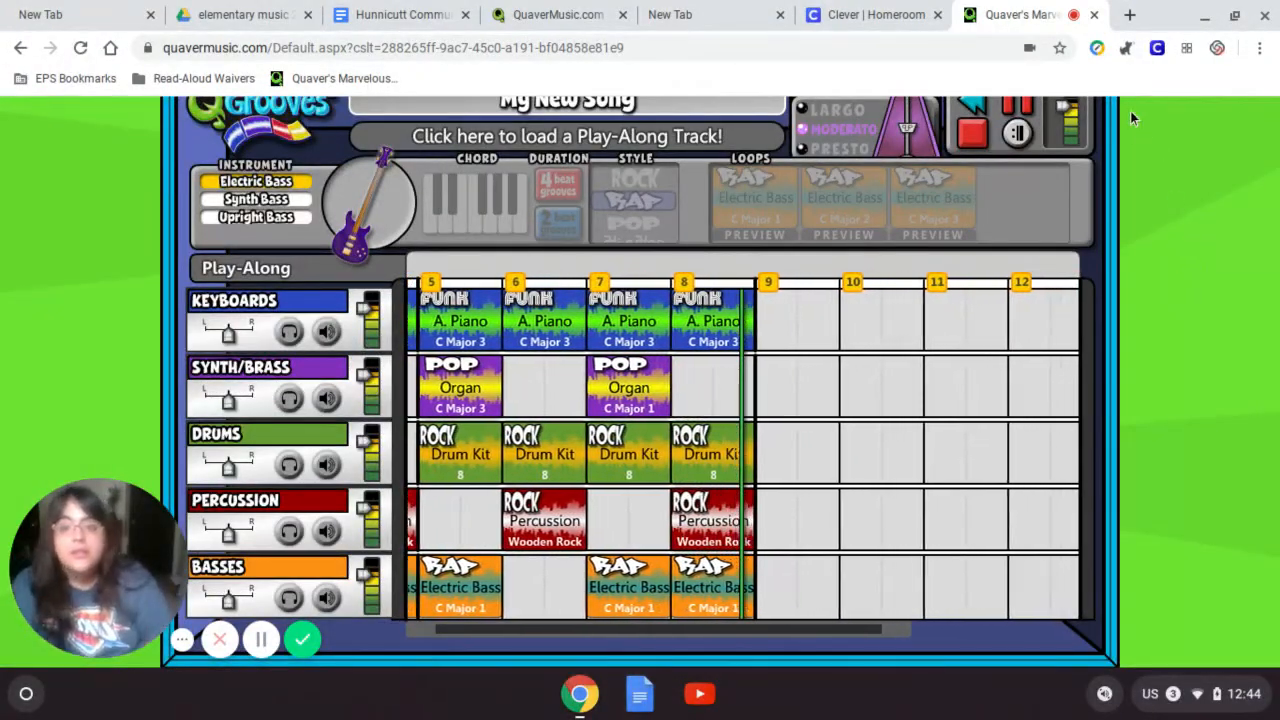
click(972, 138)
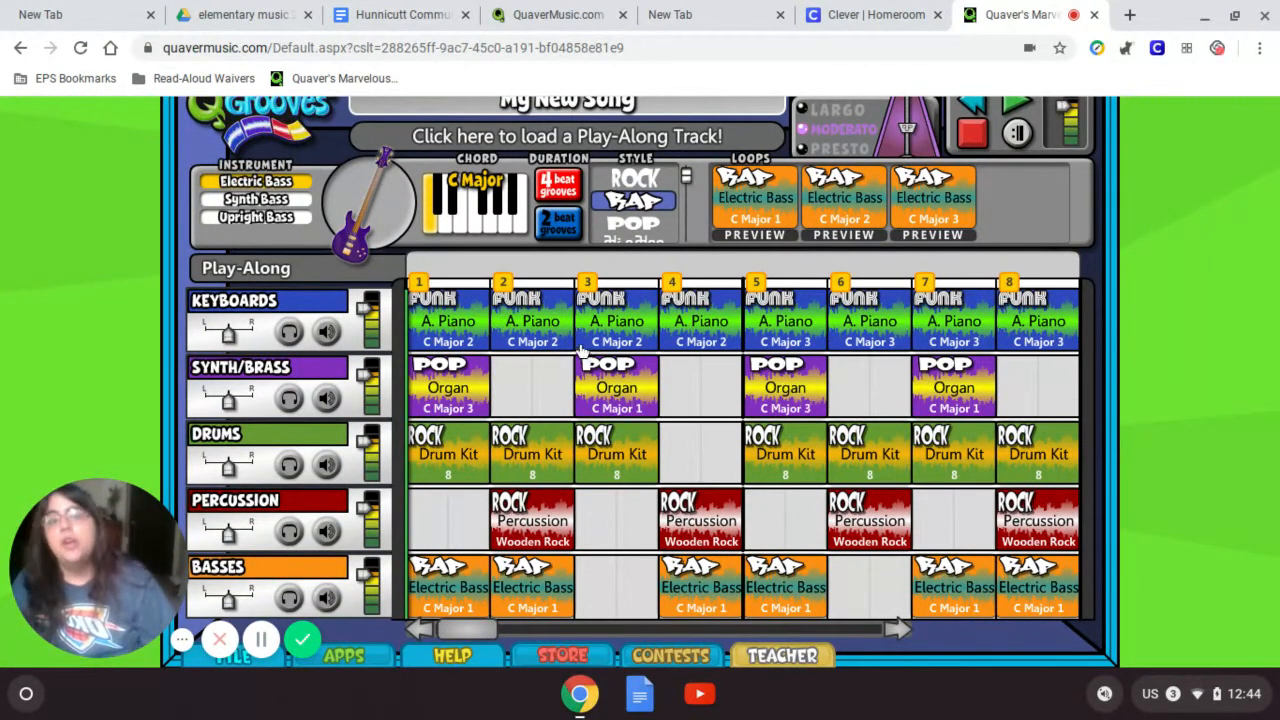
- Delete the A. Piano loop from measure 2 of the Keyboards track
click(533, 338)
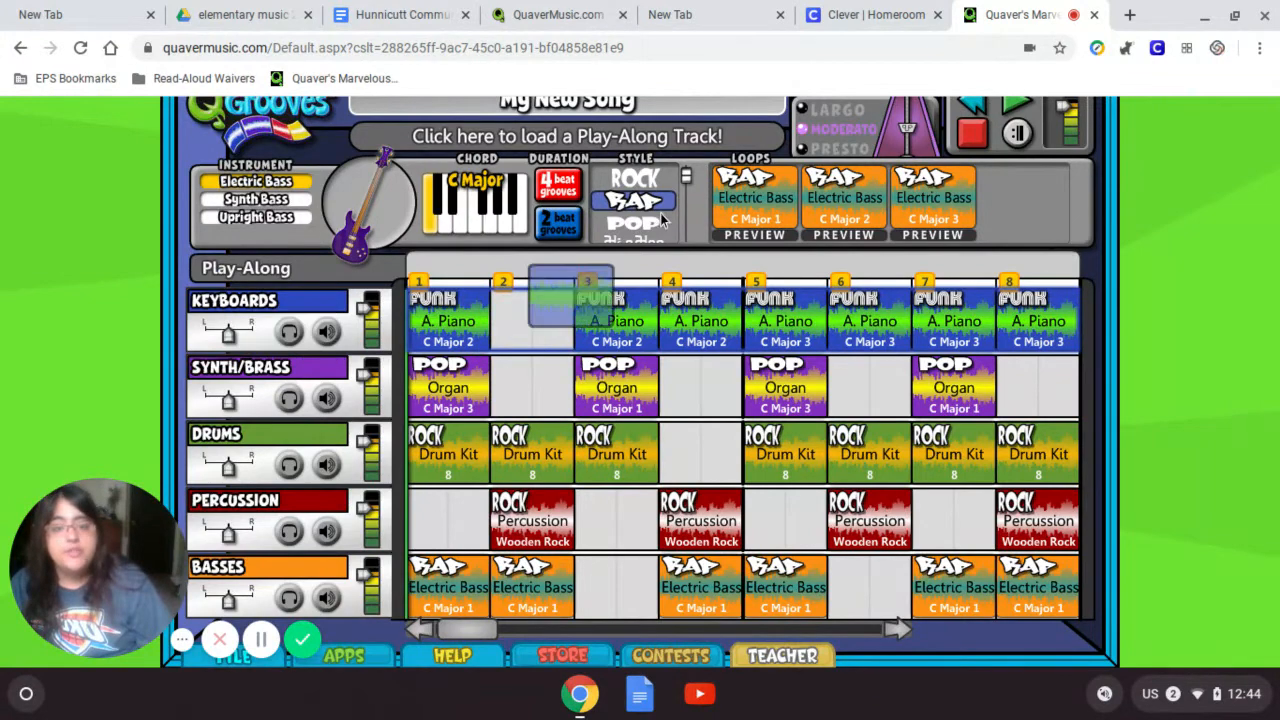
drag(568, 196, 571, 194)
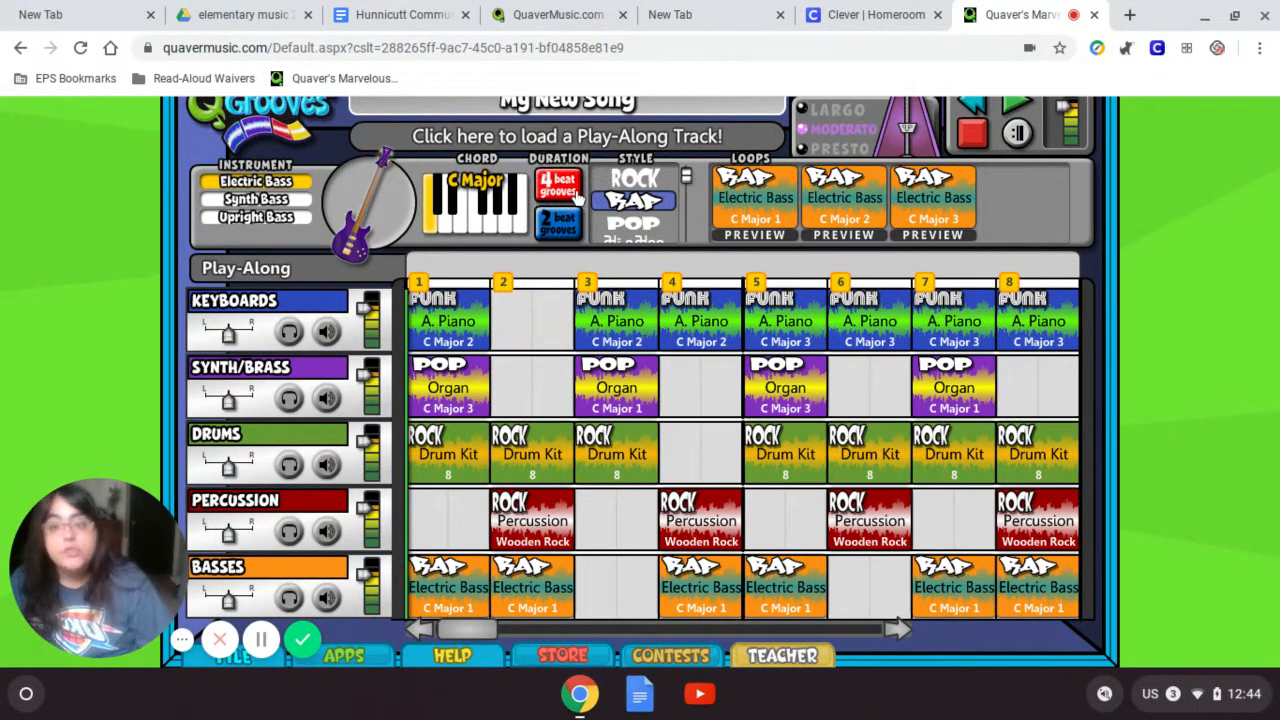
scroll(915, 335, up, 2)
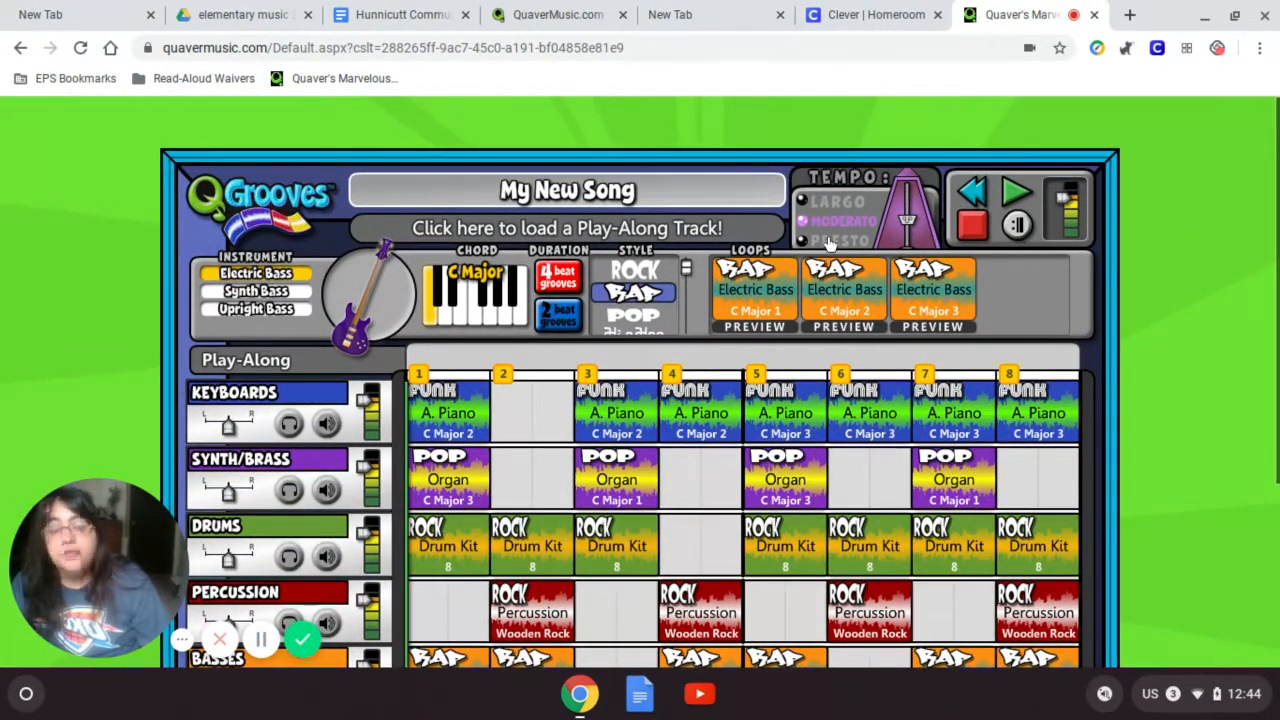
click(826, 243)
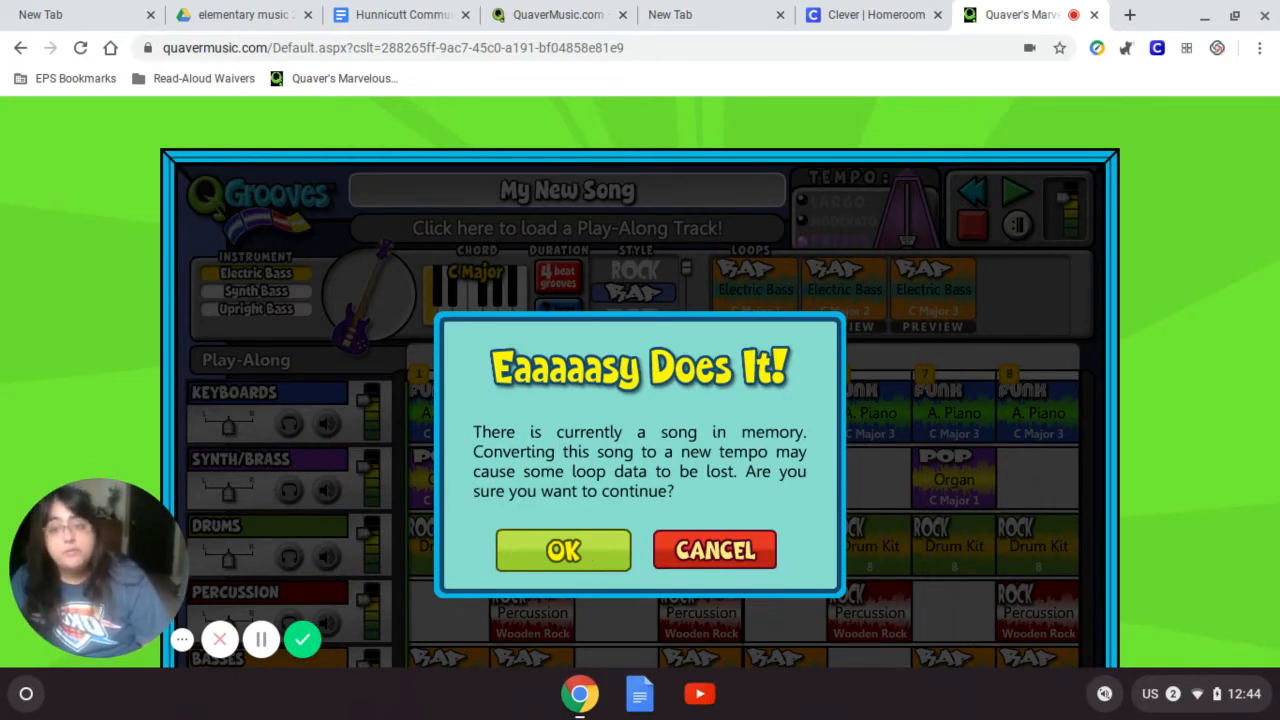
click(612, 556)
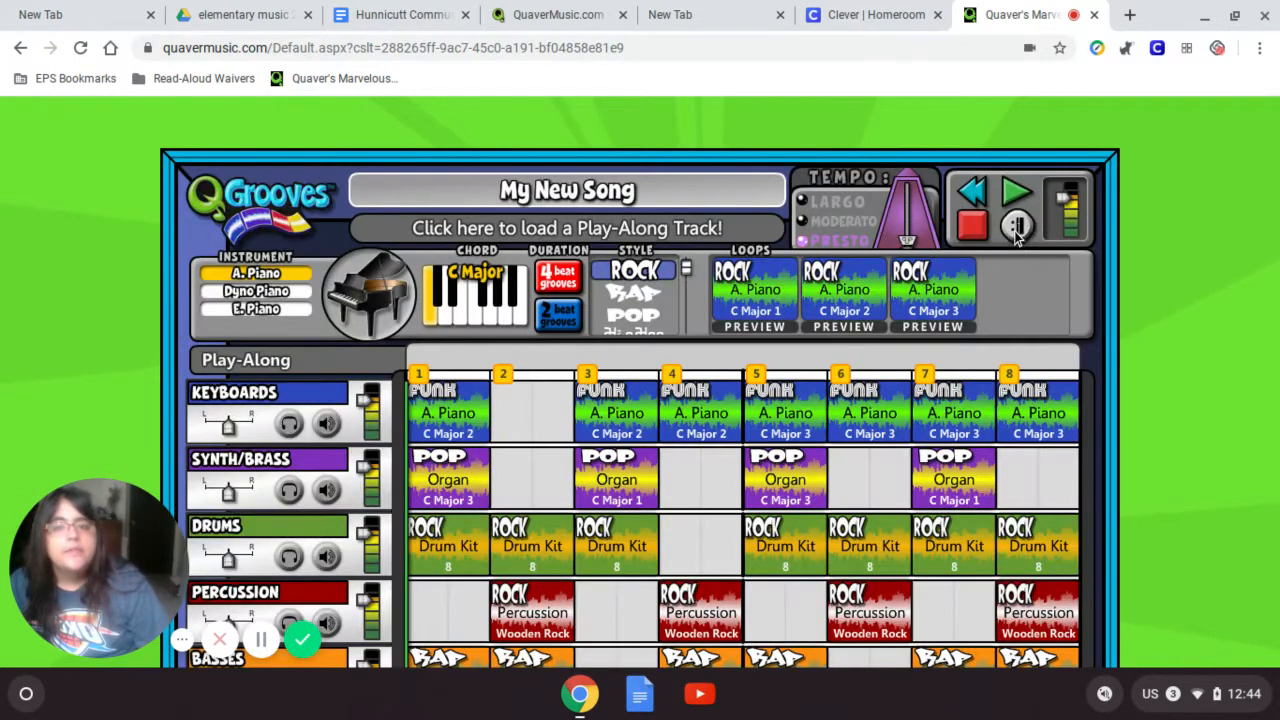
click(1016, 195)
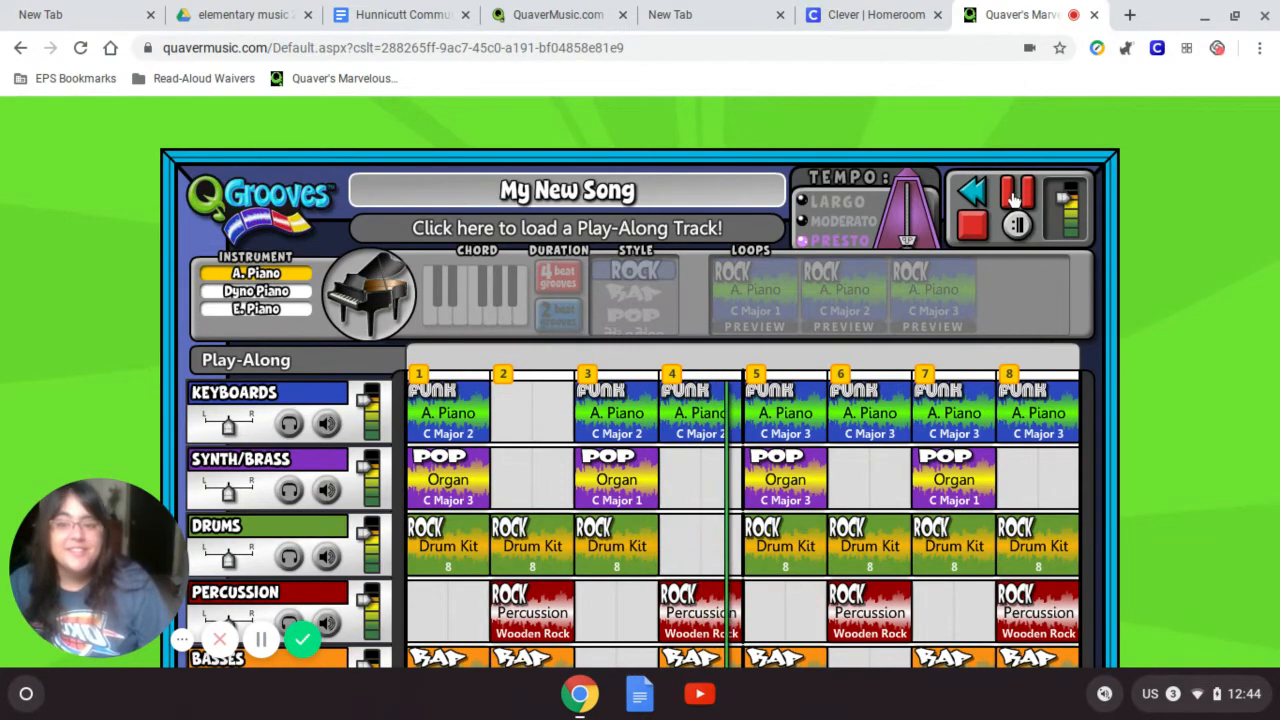
click(973, 232)
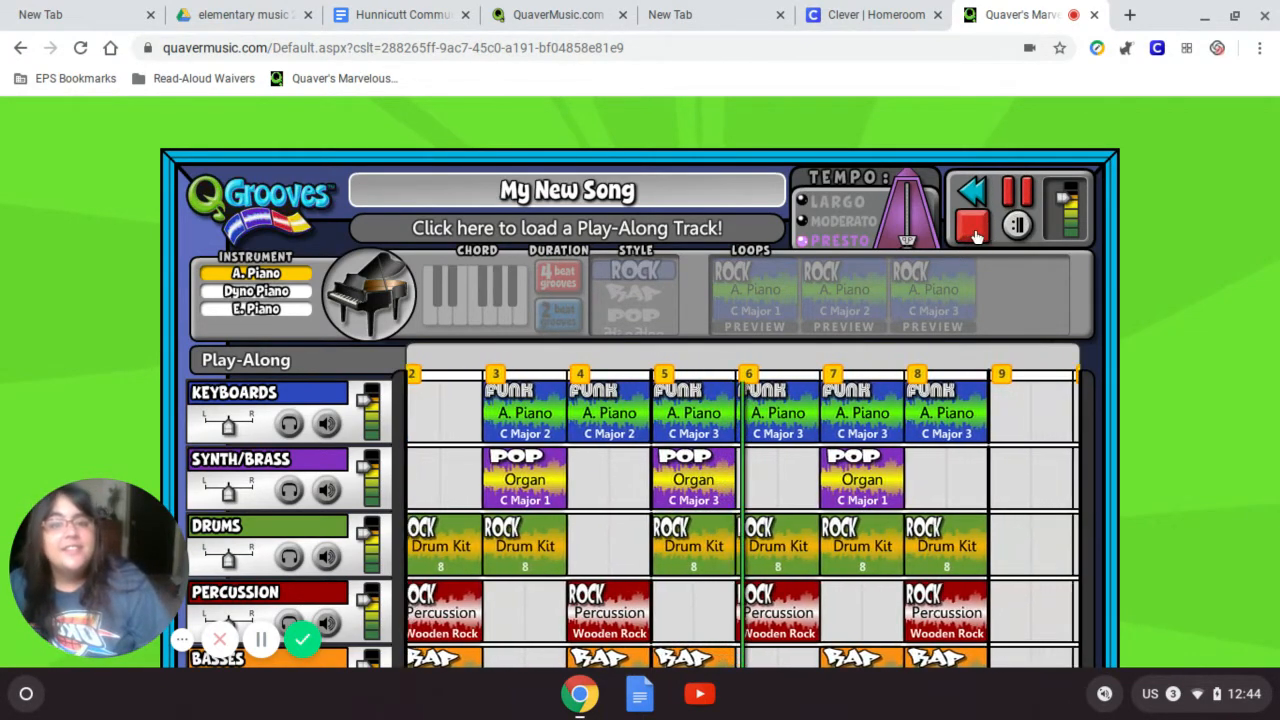
click(833, 230)
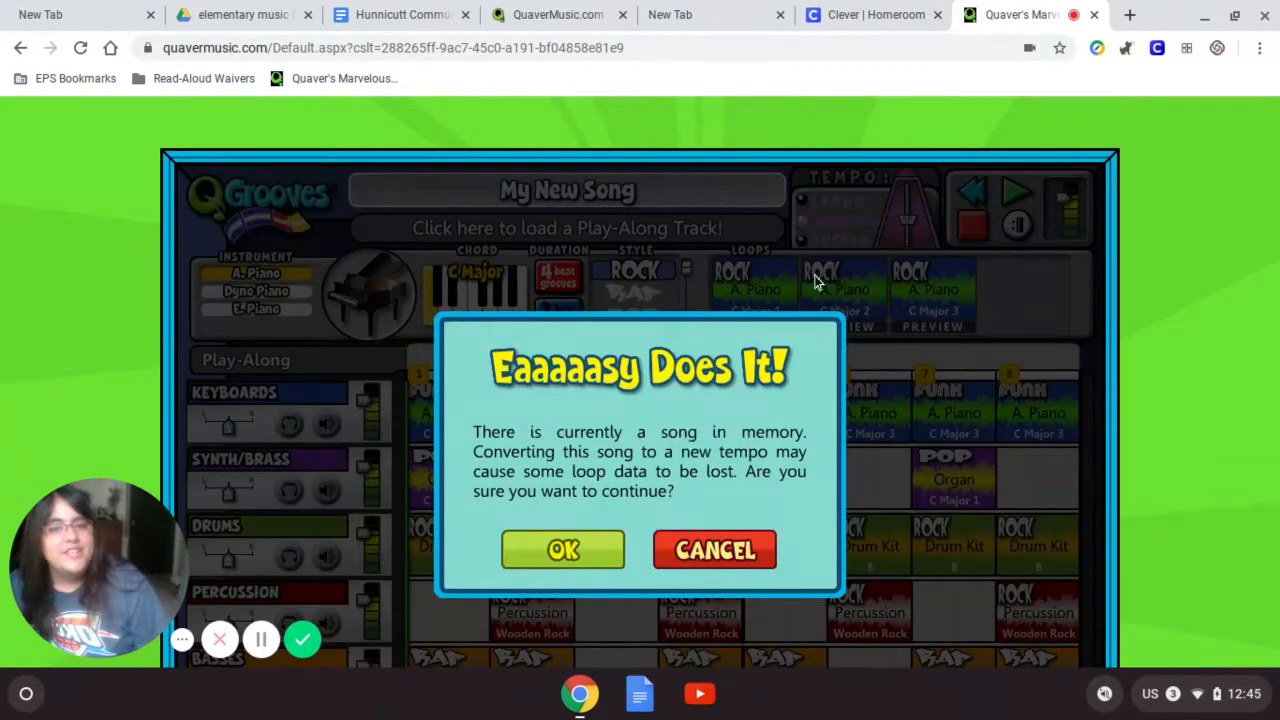
click(580, 545)
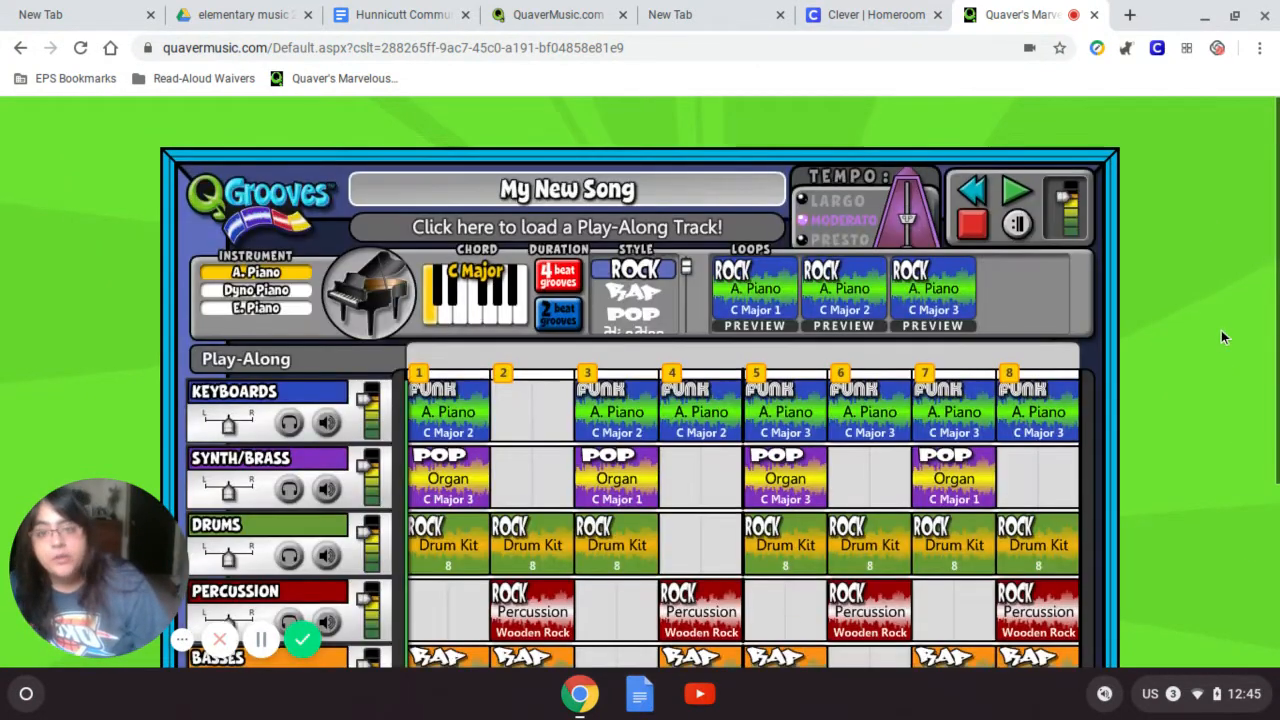
scroll(1221, 337, down, 1)
scroll(1225, 330, down, 1)
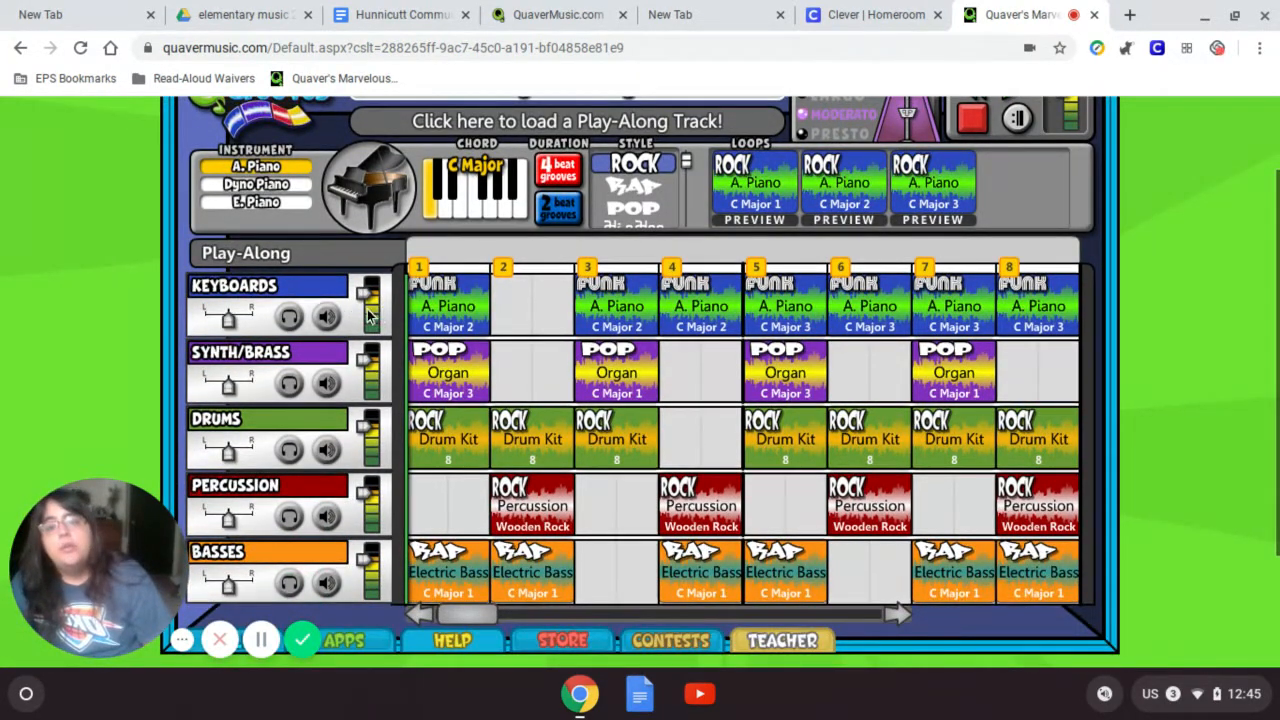
drag(366, 294, 377, 318)
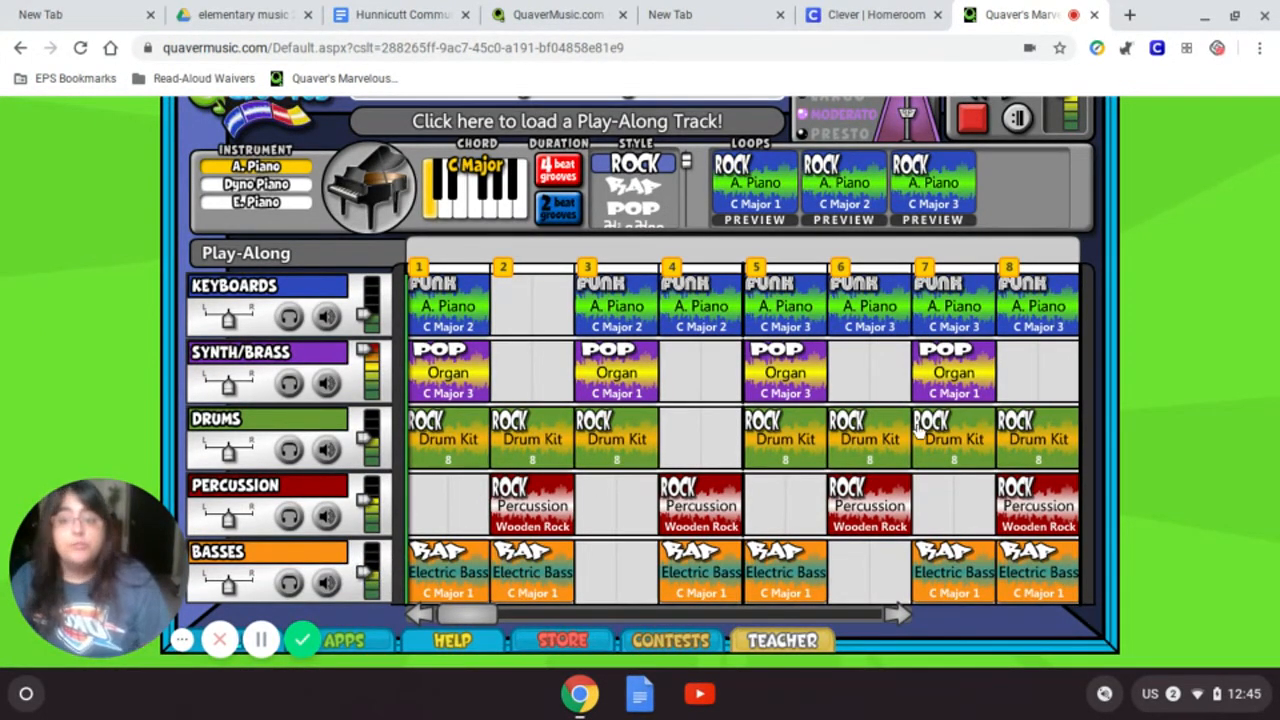
scroll(1107, 467, up, 1)
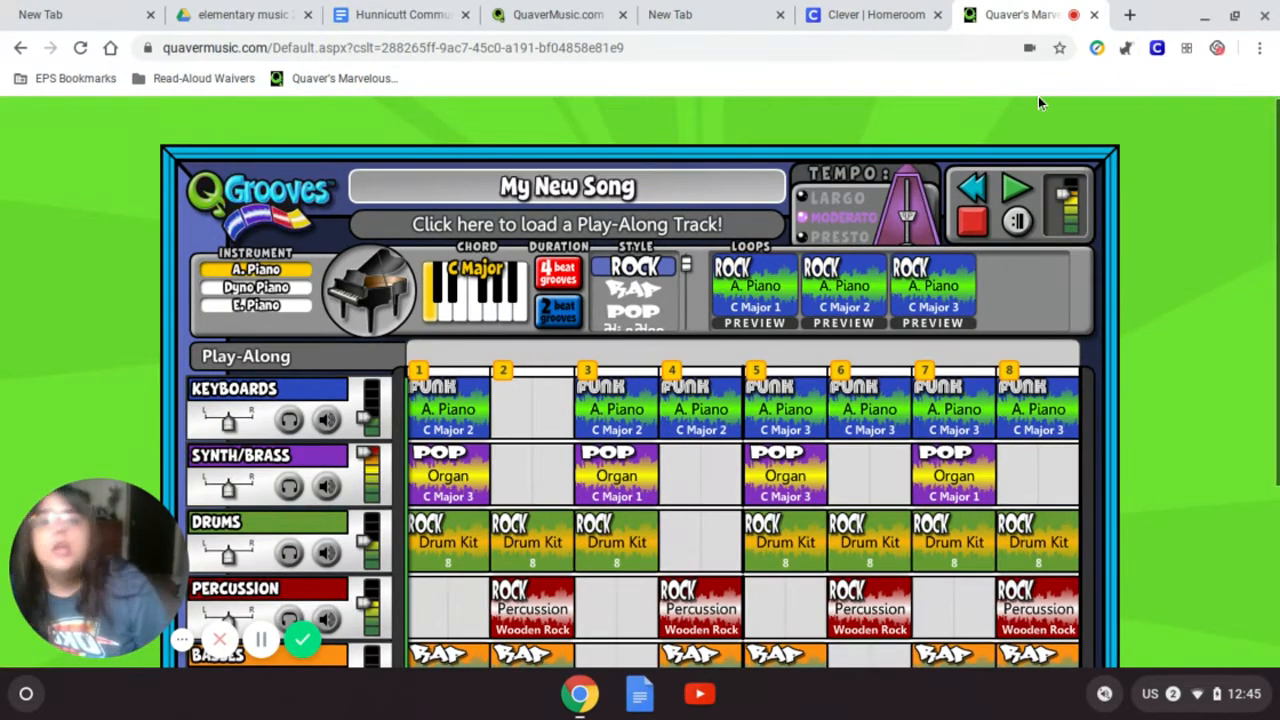
scroll(1200, 348, down, 3)
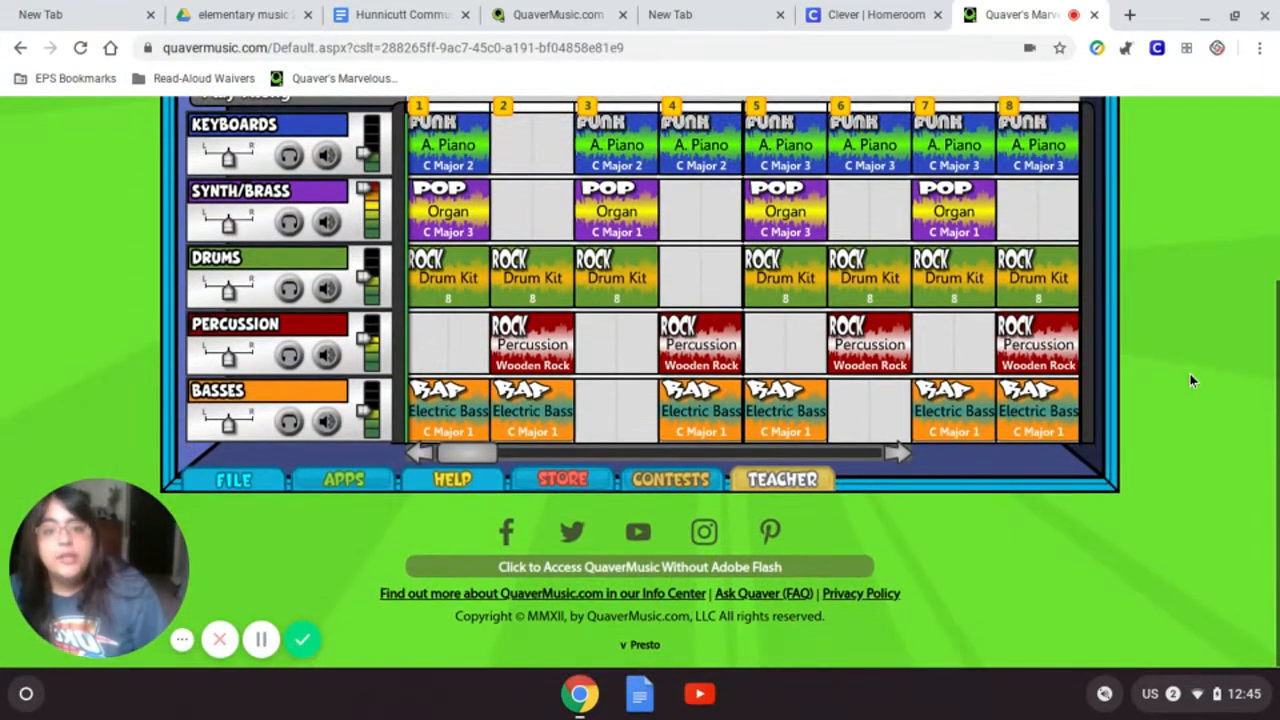
- Save the song, replacing the default title 'My New Song' with 'Mrs Hunnicutts Song'
click(230, 481)
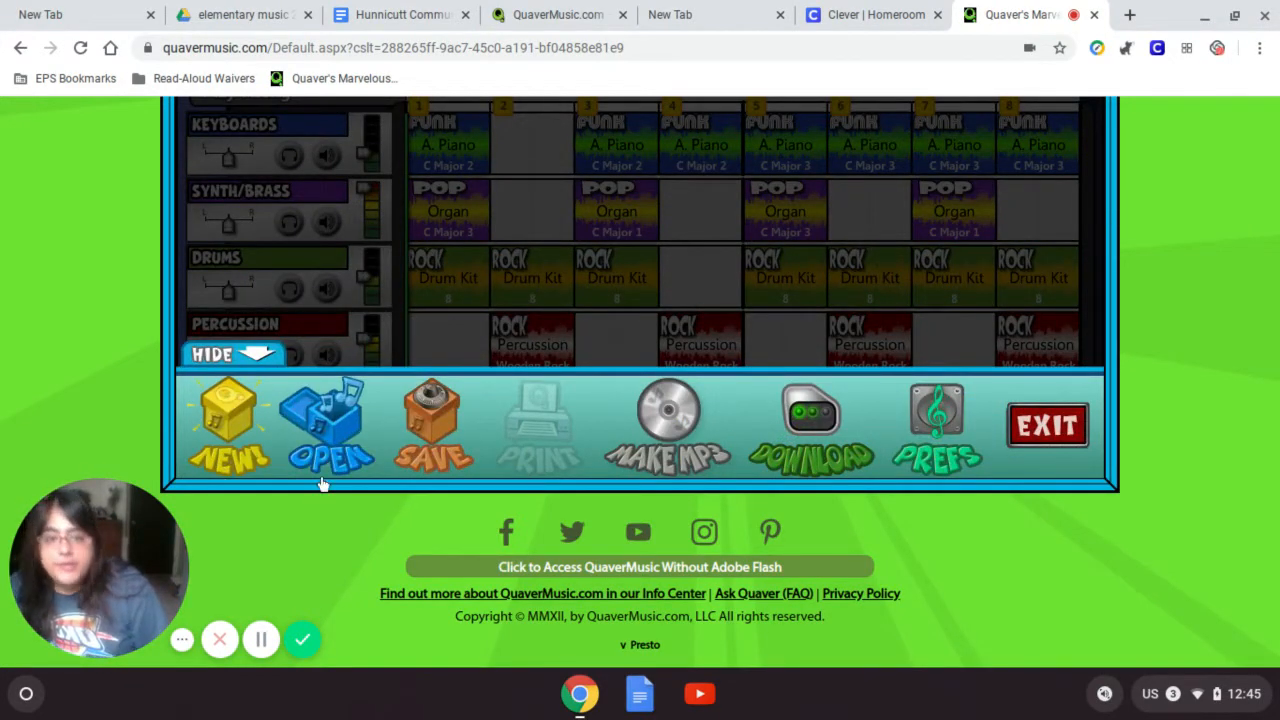
click(430, 440)
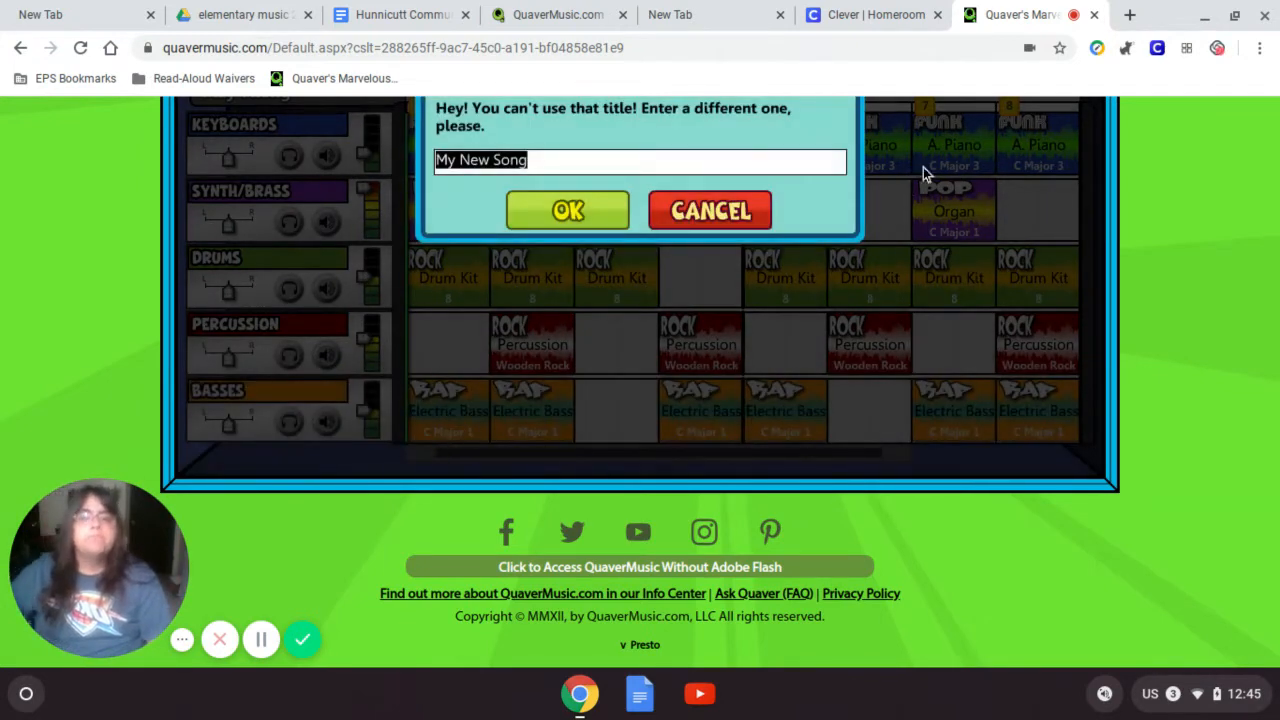
scroll(1191, 343, up, 2)
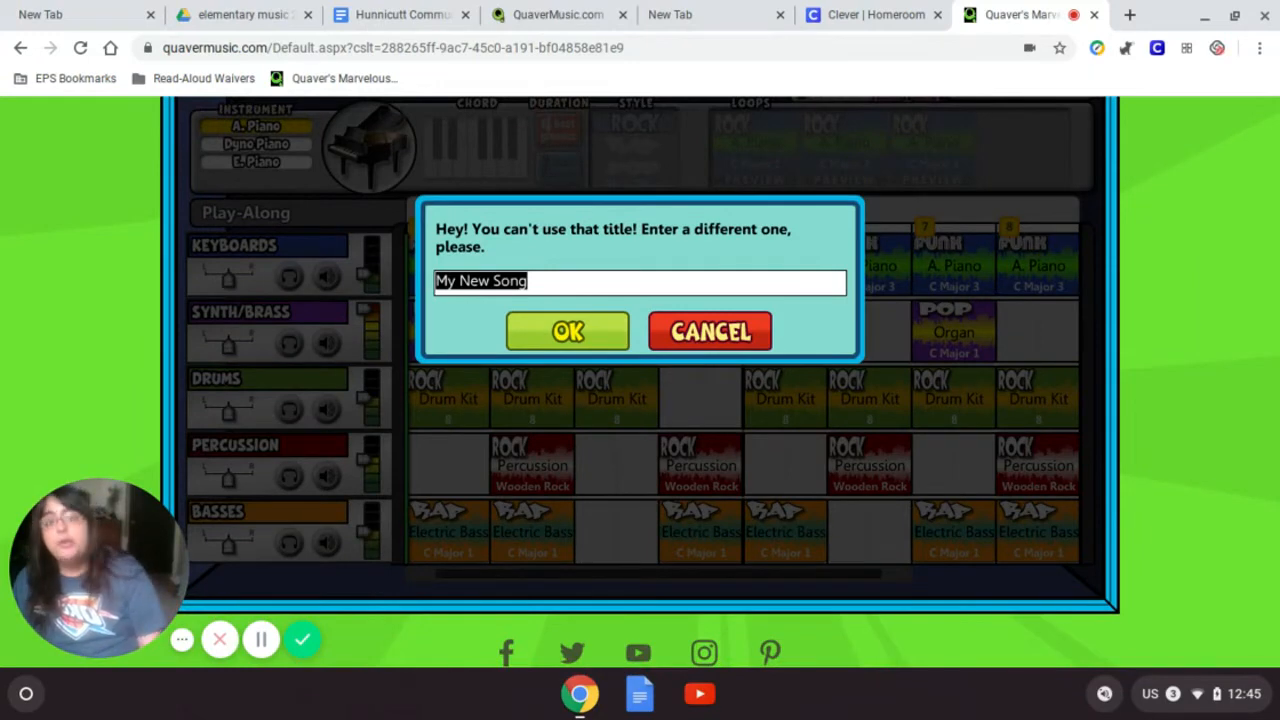
key(BackSpace)
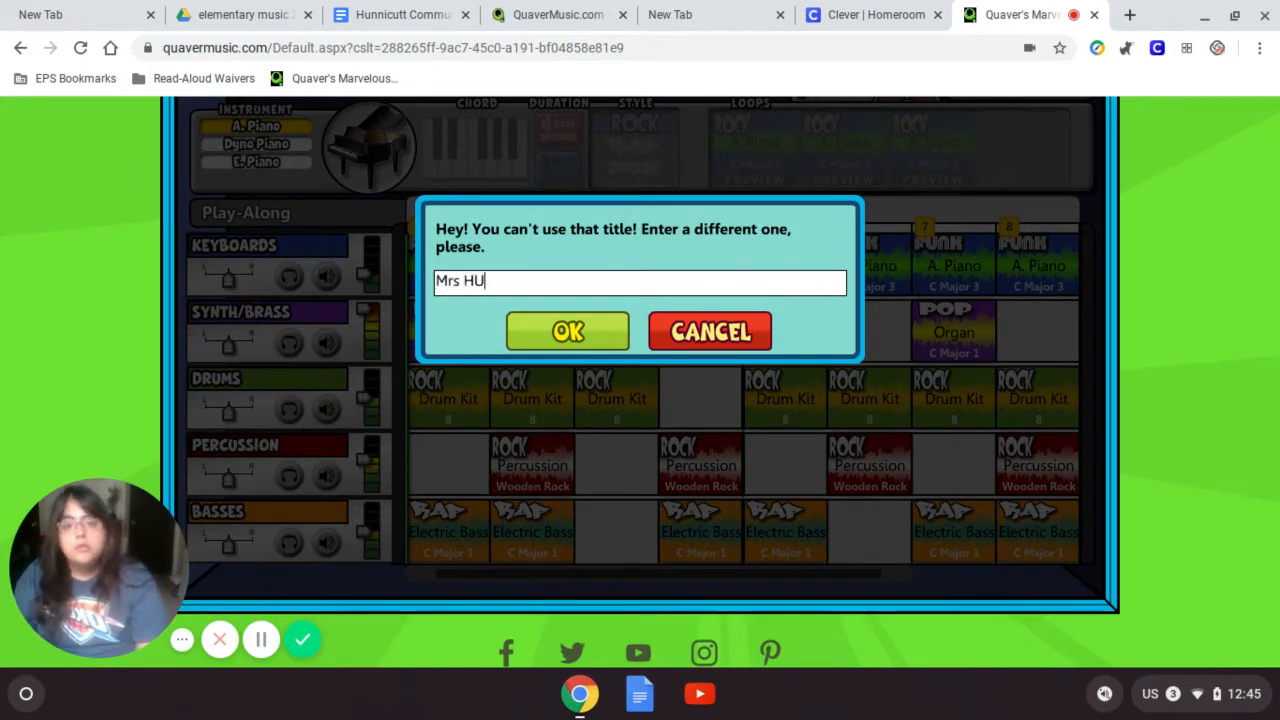
text(Mrs Hunnicut)
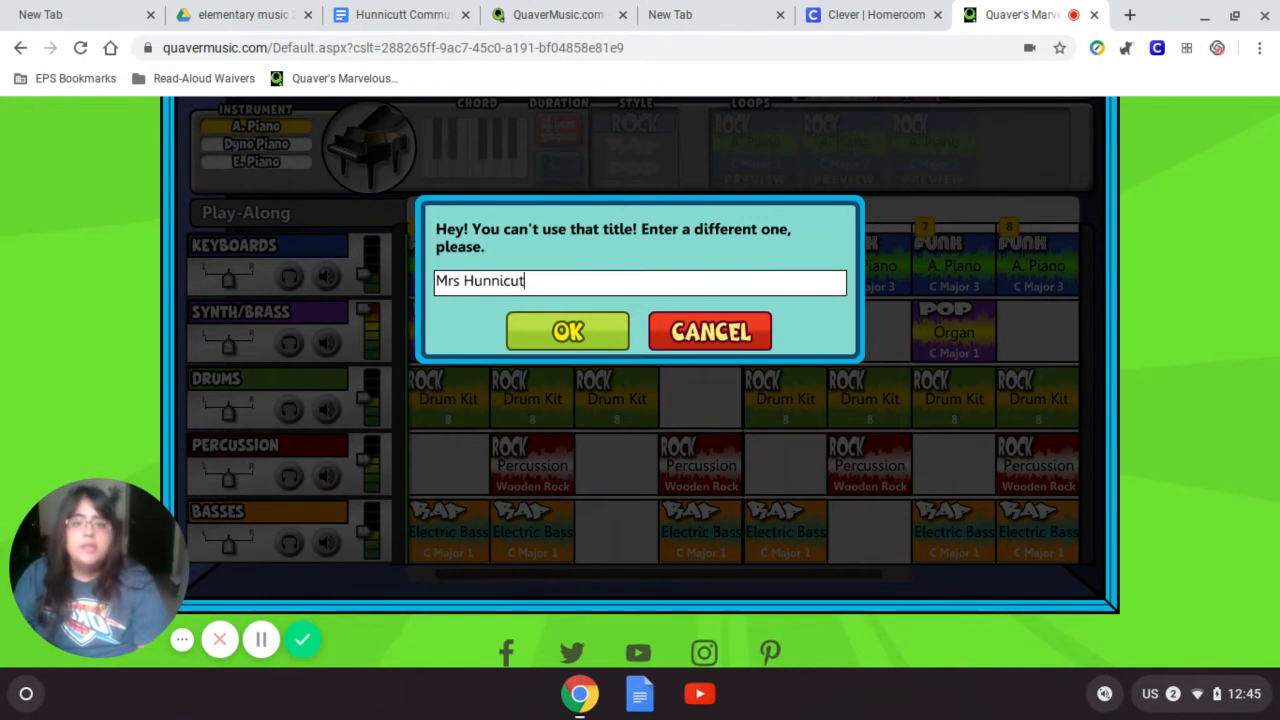
text(ts Song)
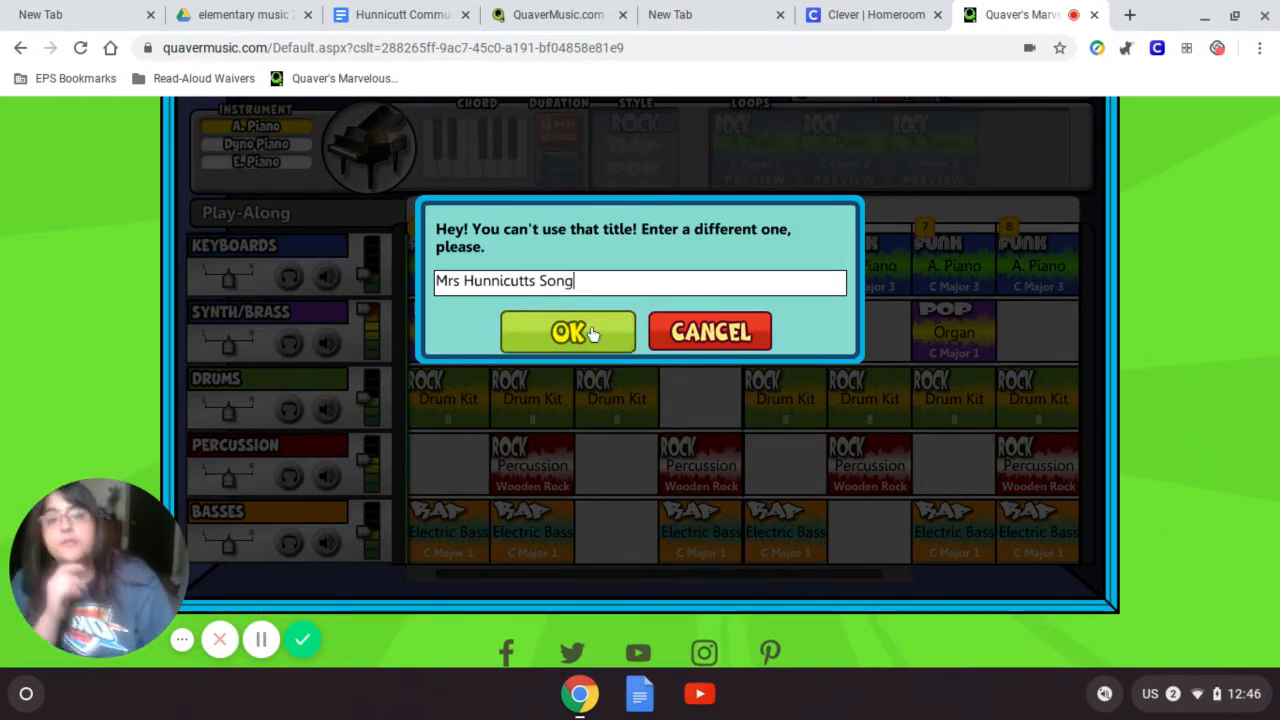
click(596, 338)
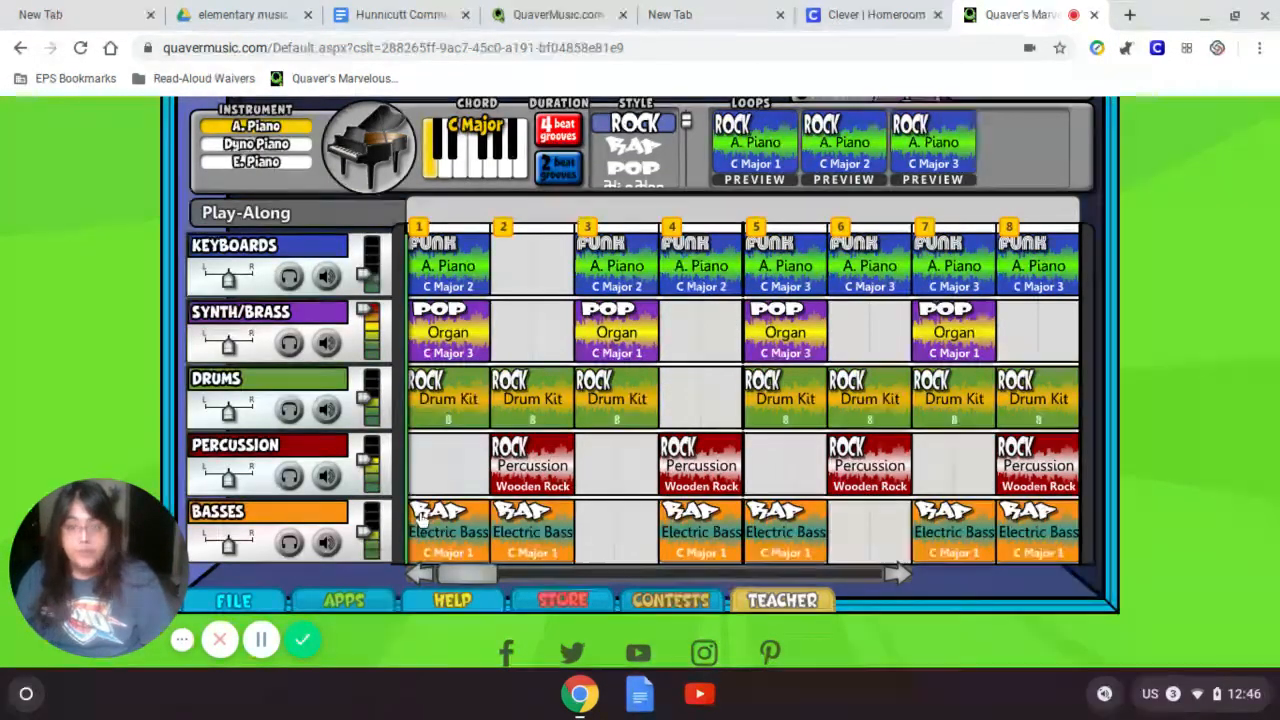
scroll(396, 673, up, 1)
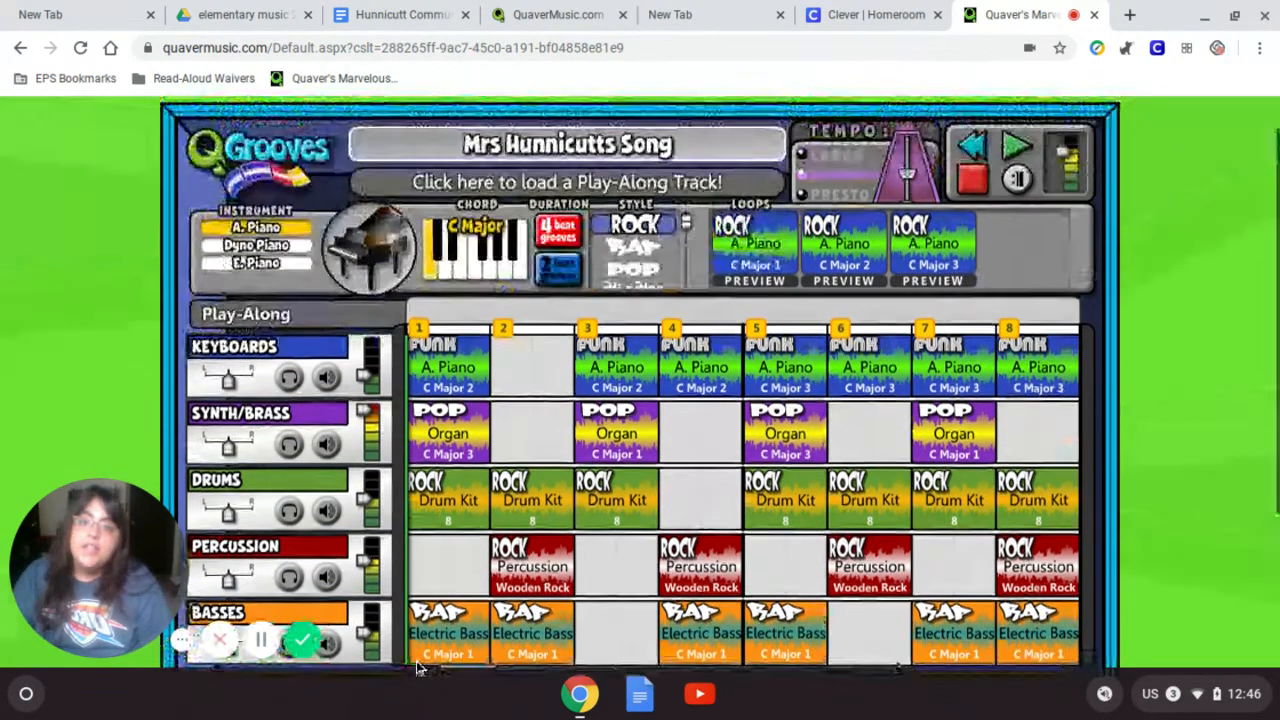
scroll(256, 596, down, 1)
click(250, 597)
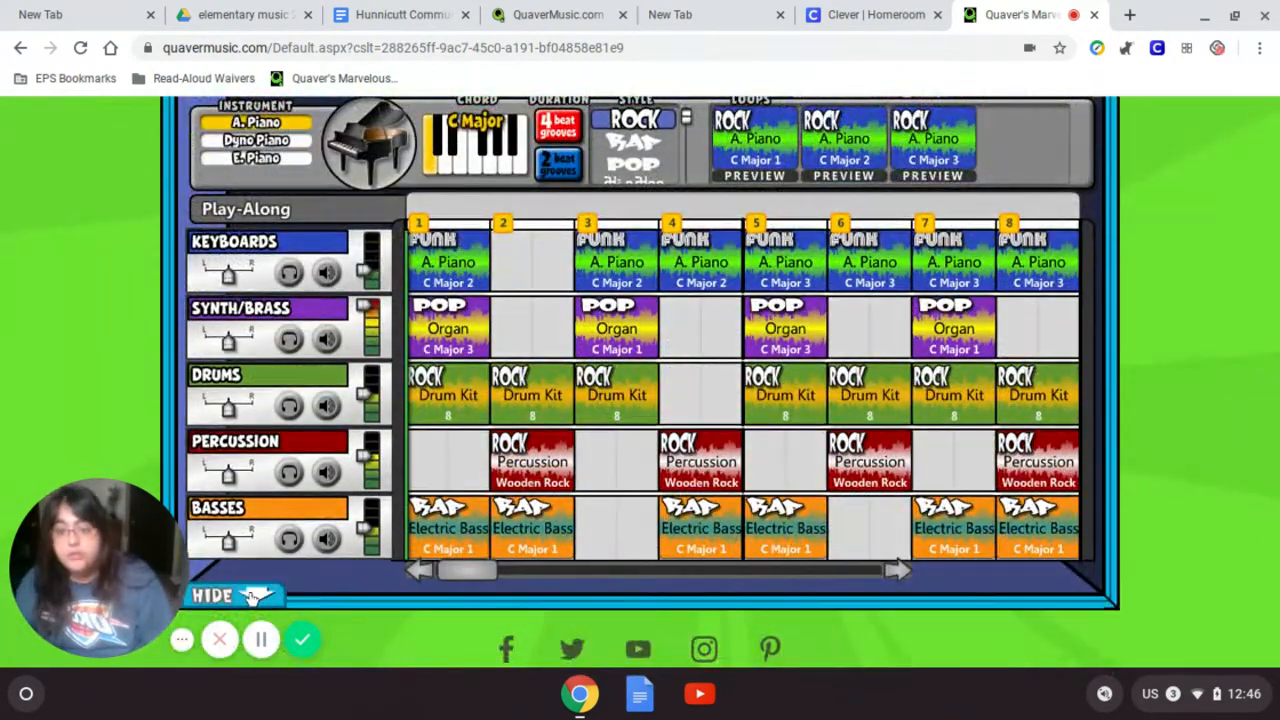
click(335, 540)
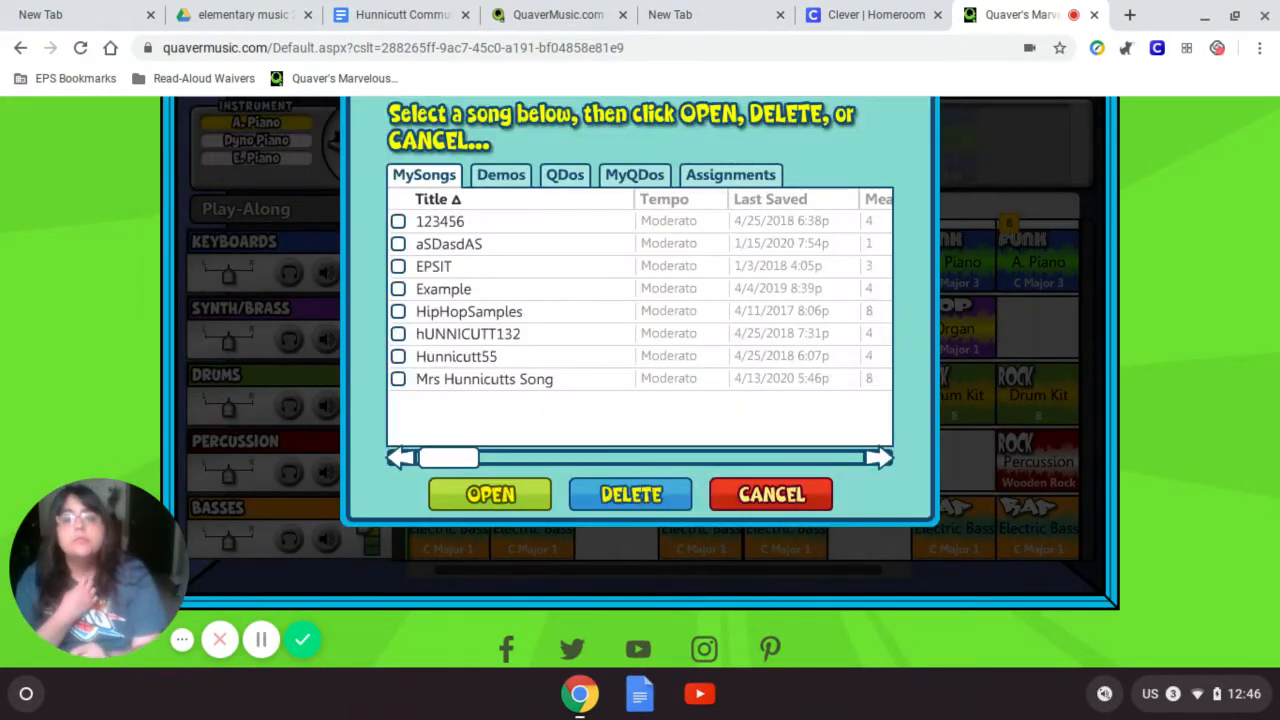
scroll(786, 380, up, 2)
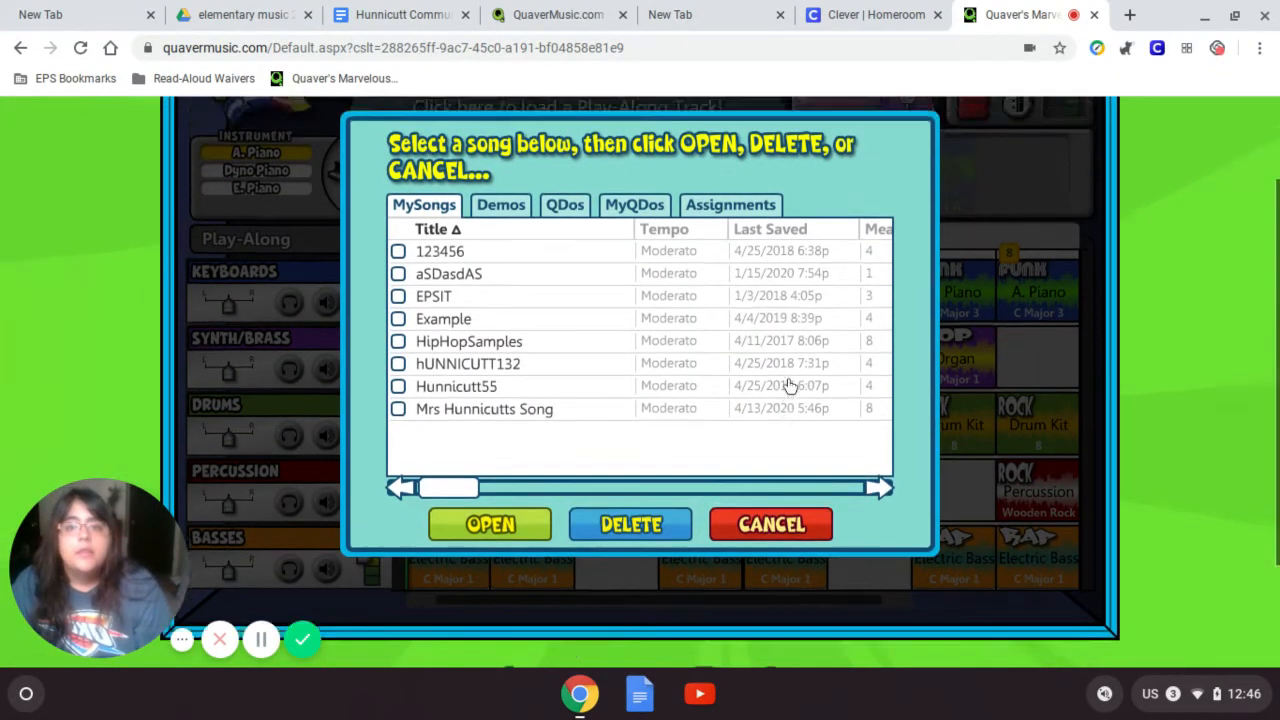
scroll(791, 383, down, 2)
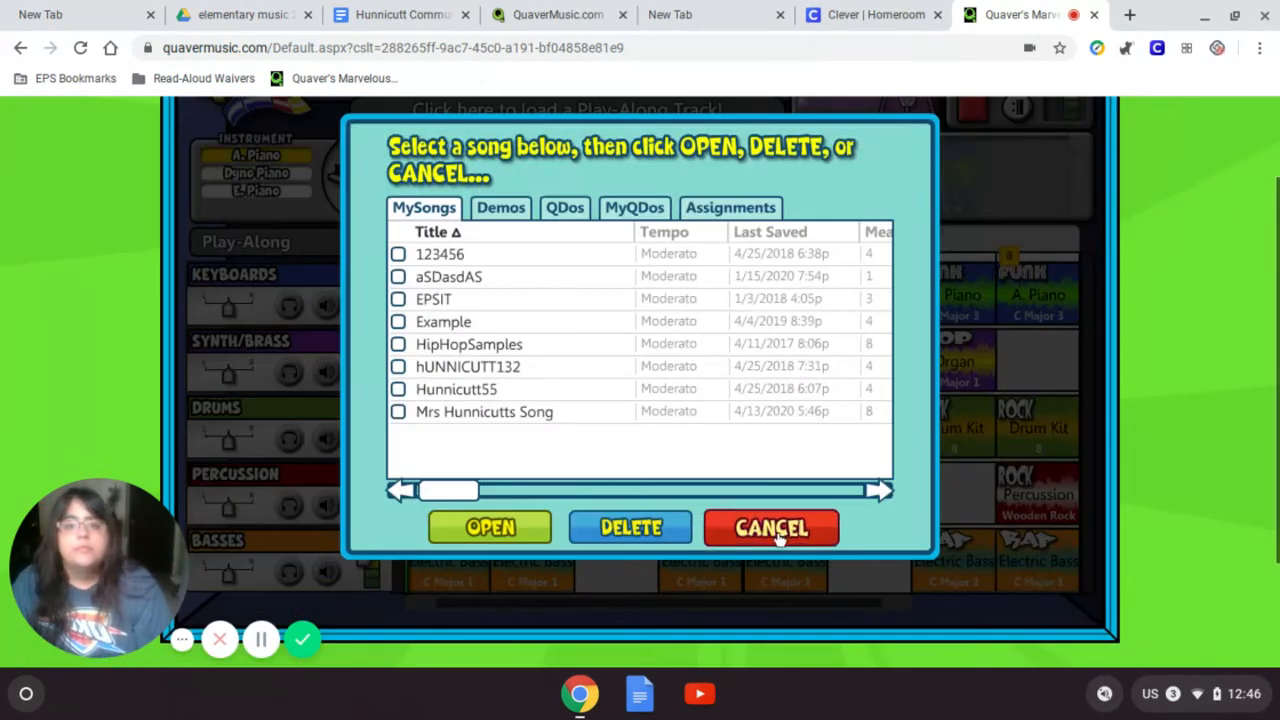
click(779, 537)
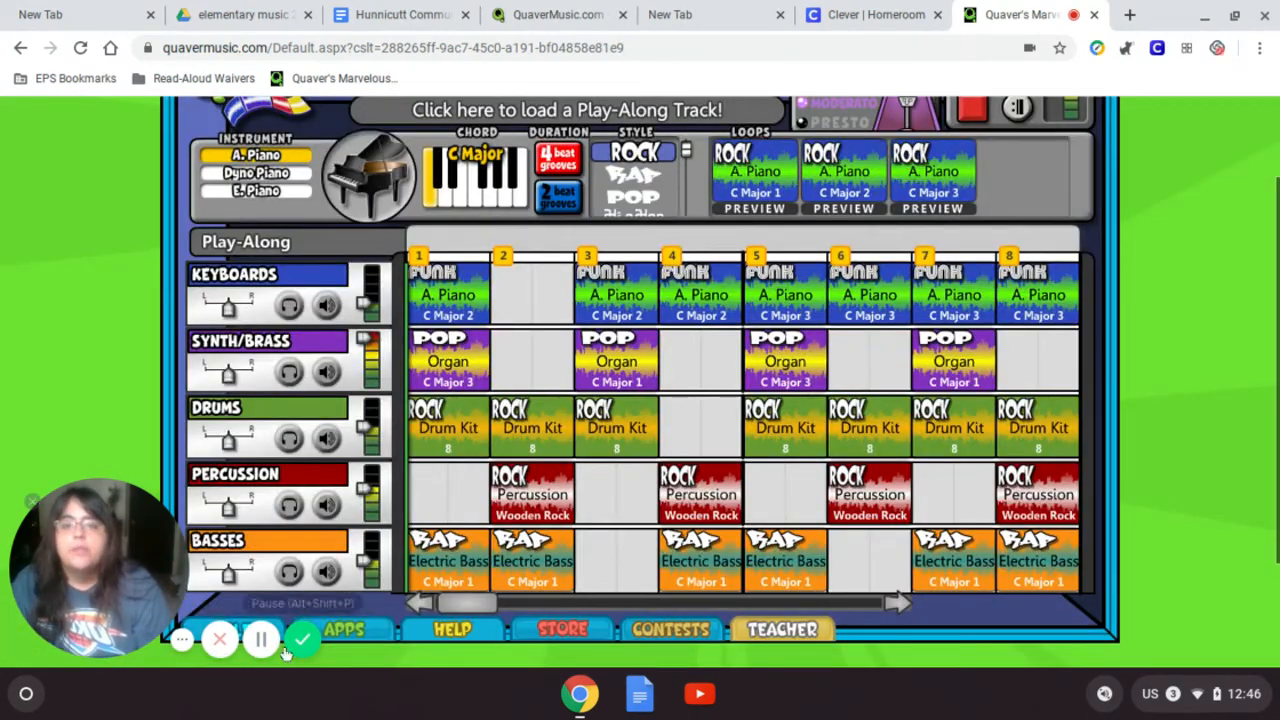
scroll(285, 547, down, 1)
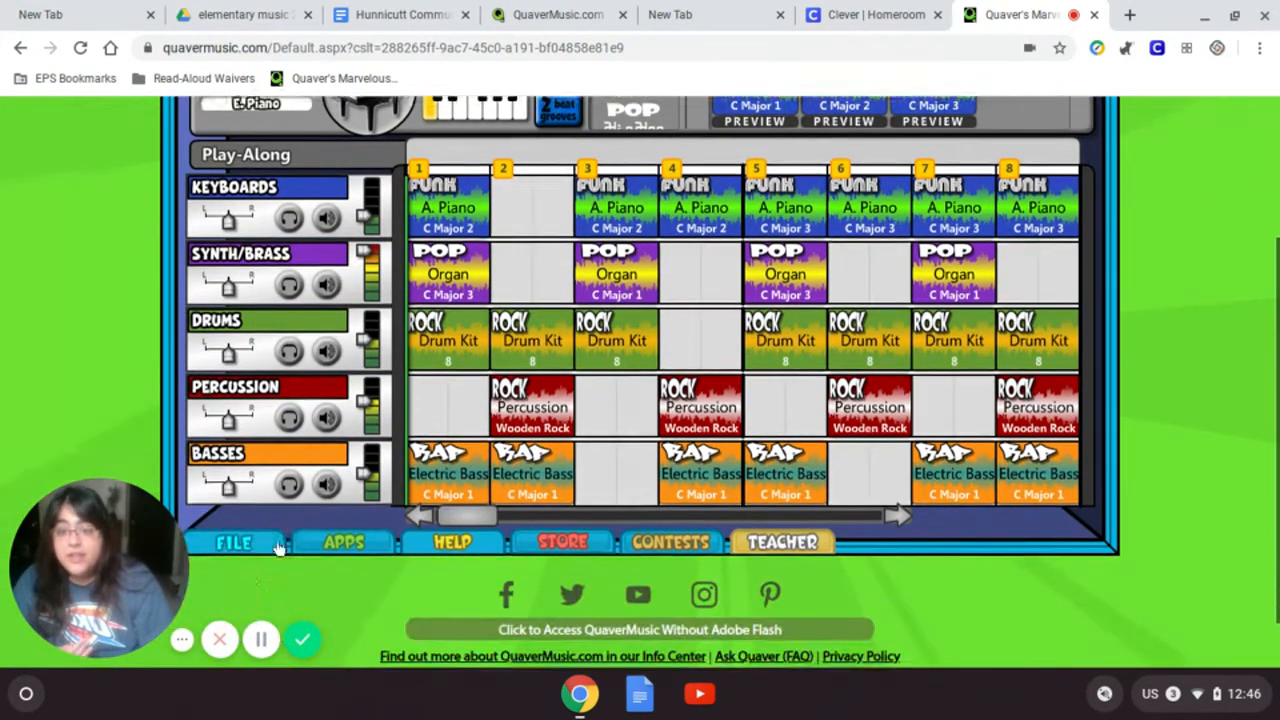
- Open 'Mrs Hunnicutts Song' from the My Songs list and check its loop grid
click(240, 545)
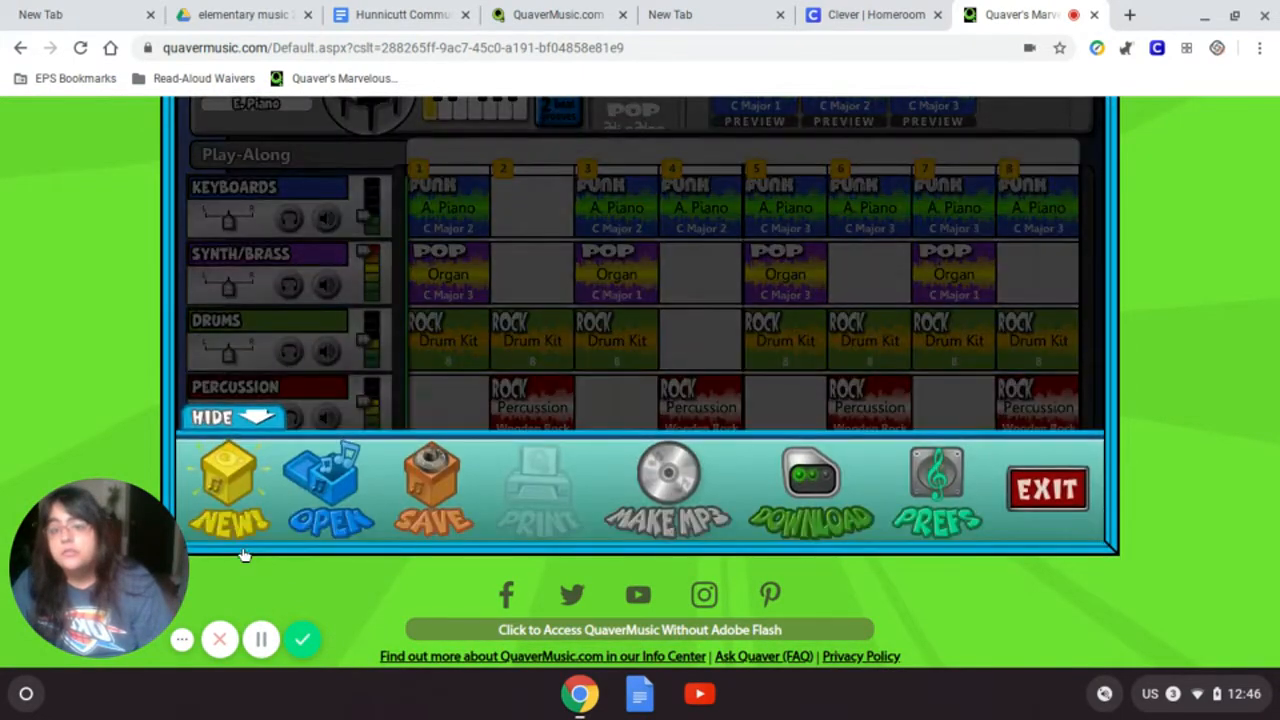
click(328, 498)
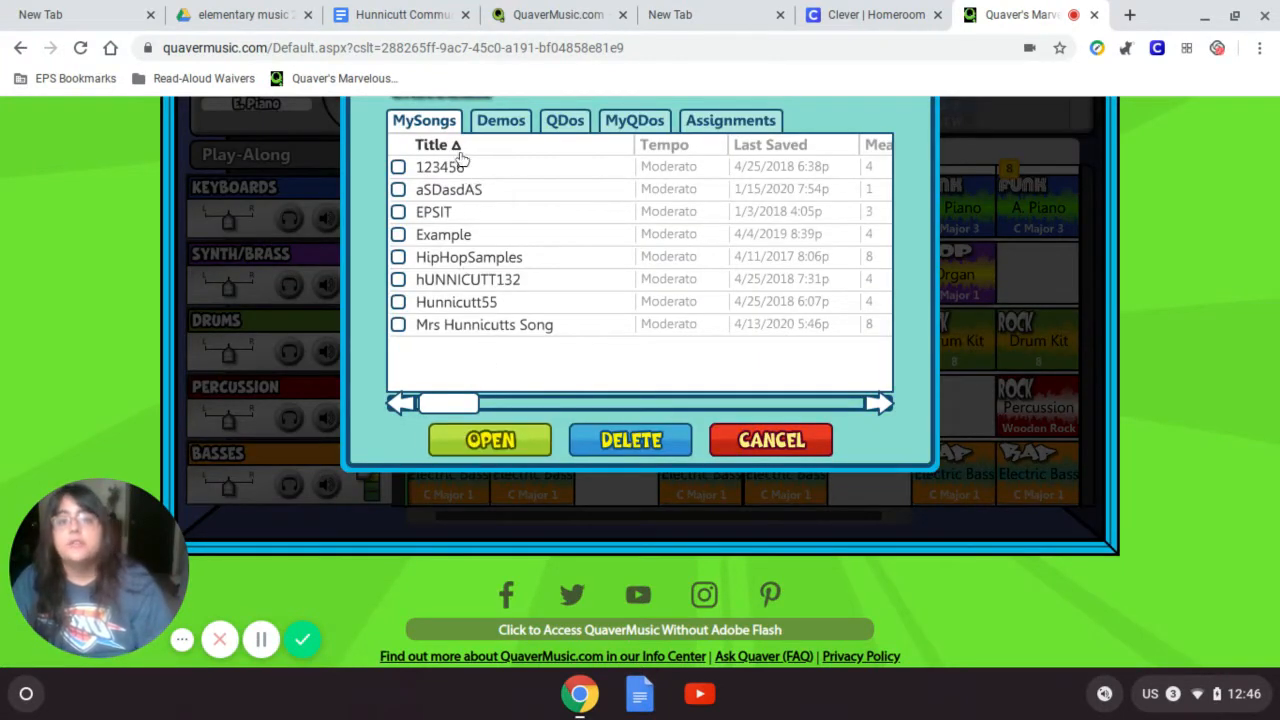
click(398, 326)
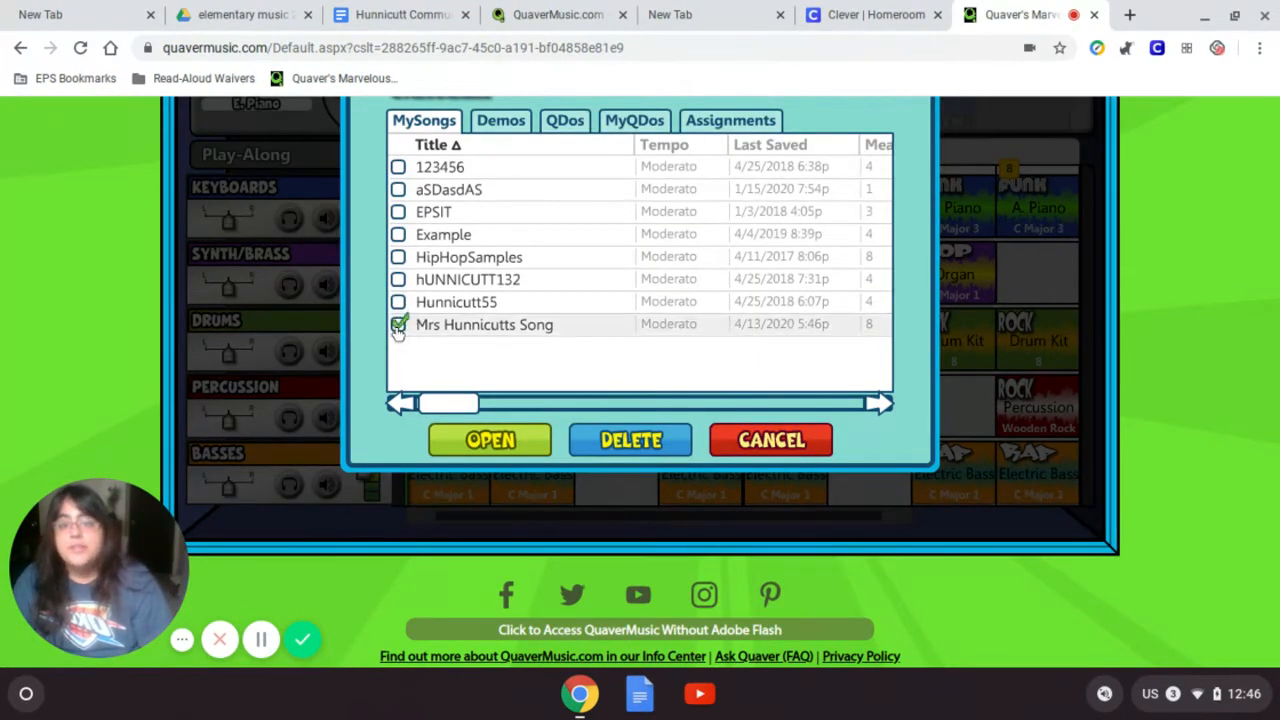
click(517, 441)
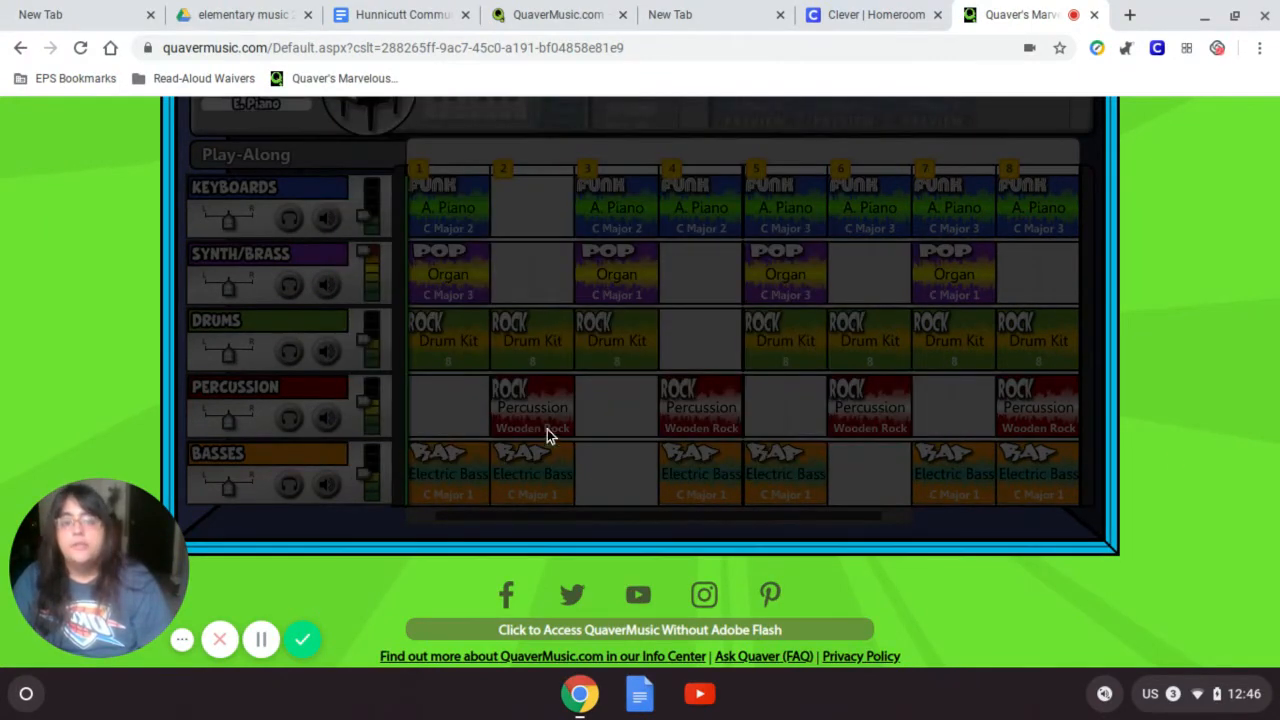
scroll(1168, 453, up, 3)
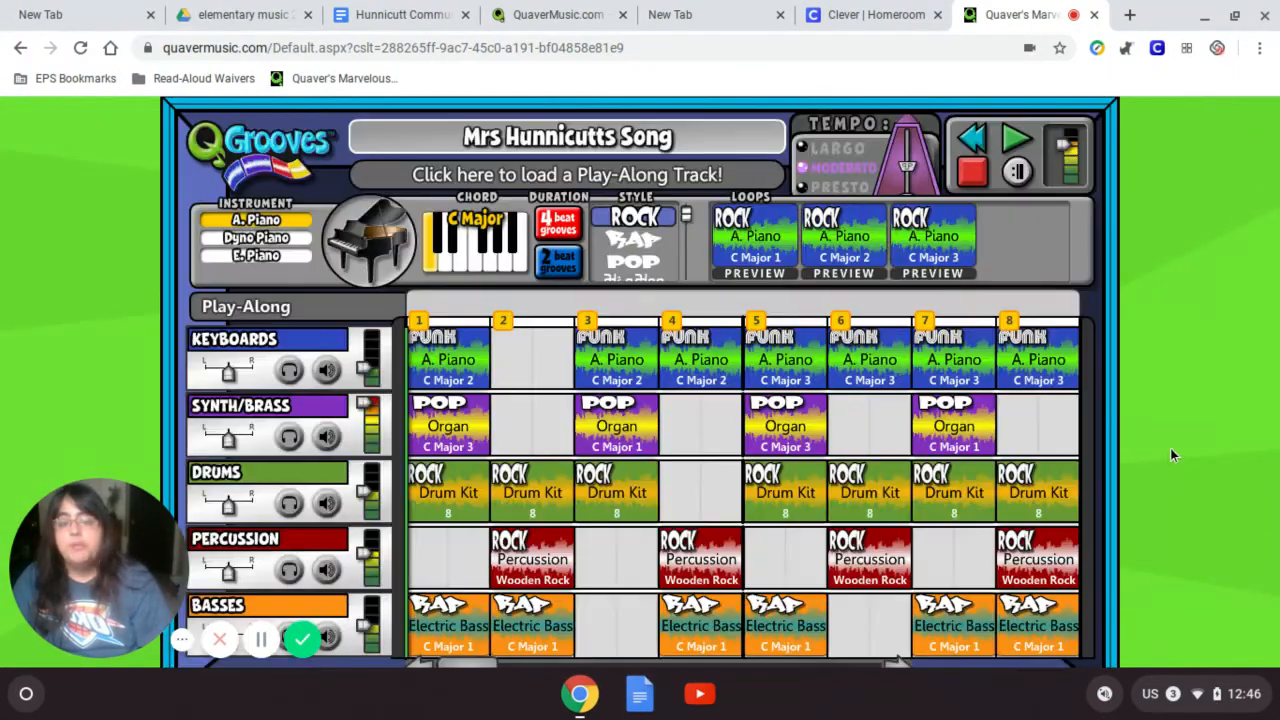
scroll(1166, 446, down, 1)
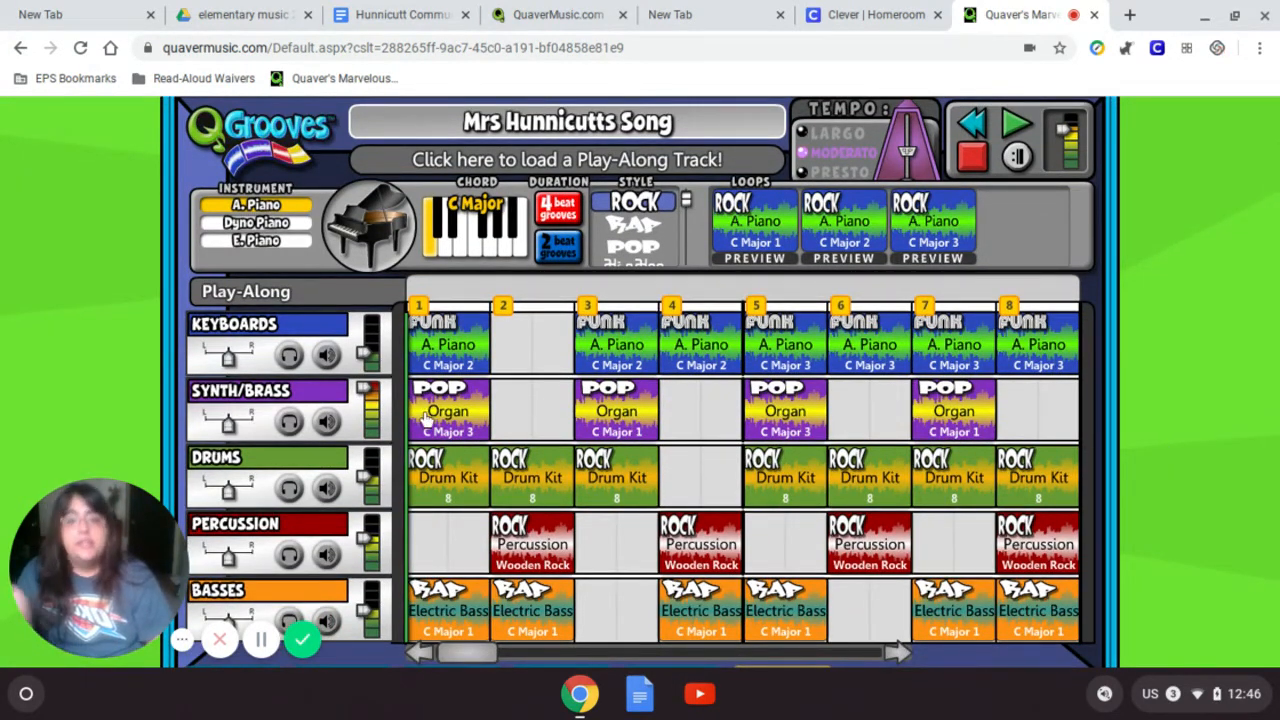
scroll(470, 418, up, 1)
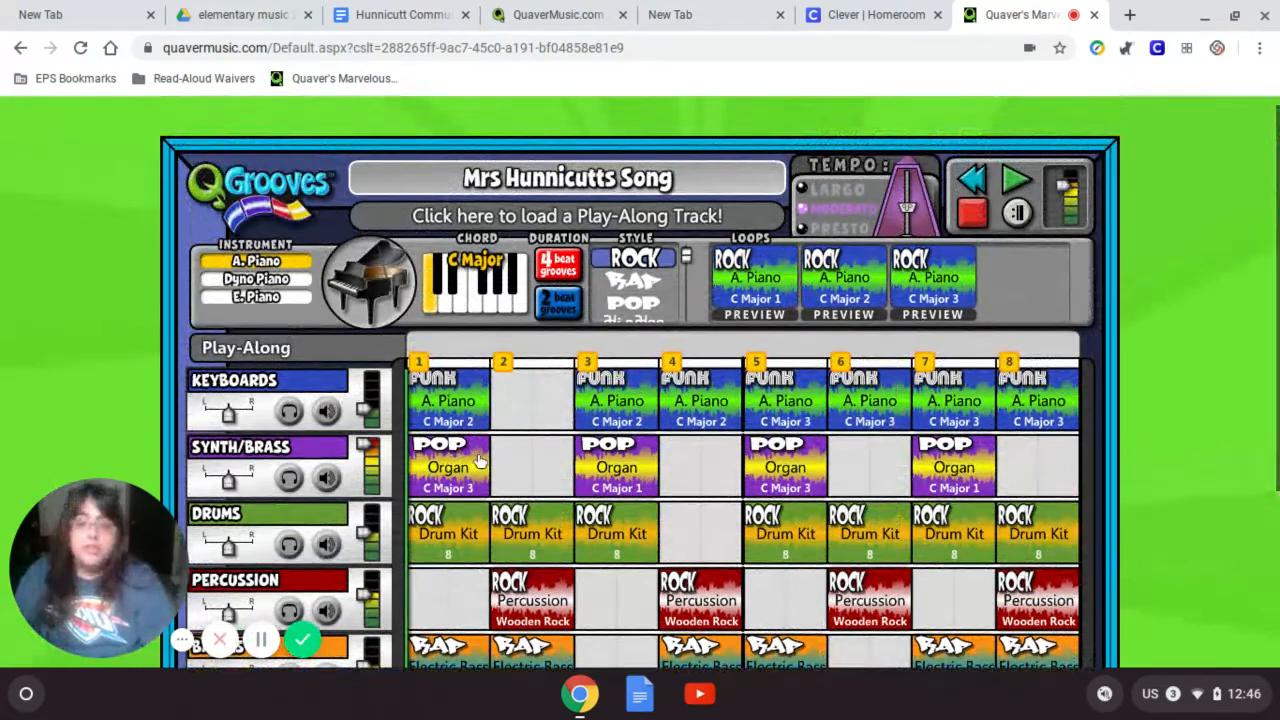